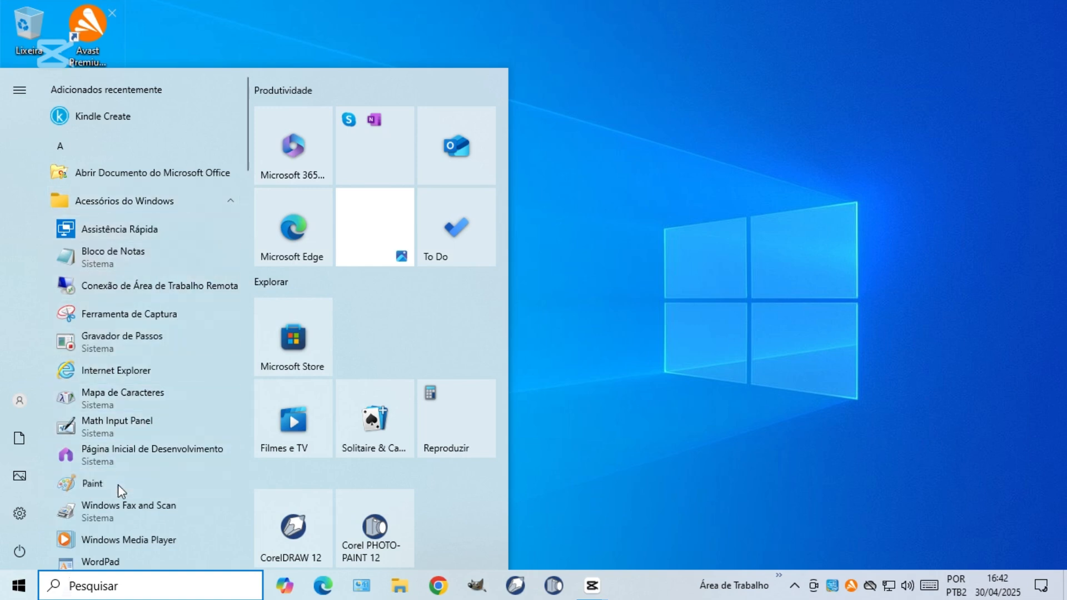
Step: Open Paint and bring up the save dialog for the blank drawing in the Documentos > Paint folder
{"action": "left_click", "coordinate": [526, 248]}
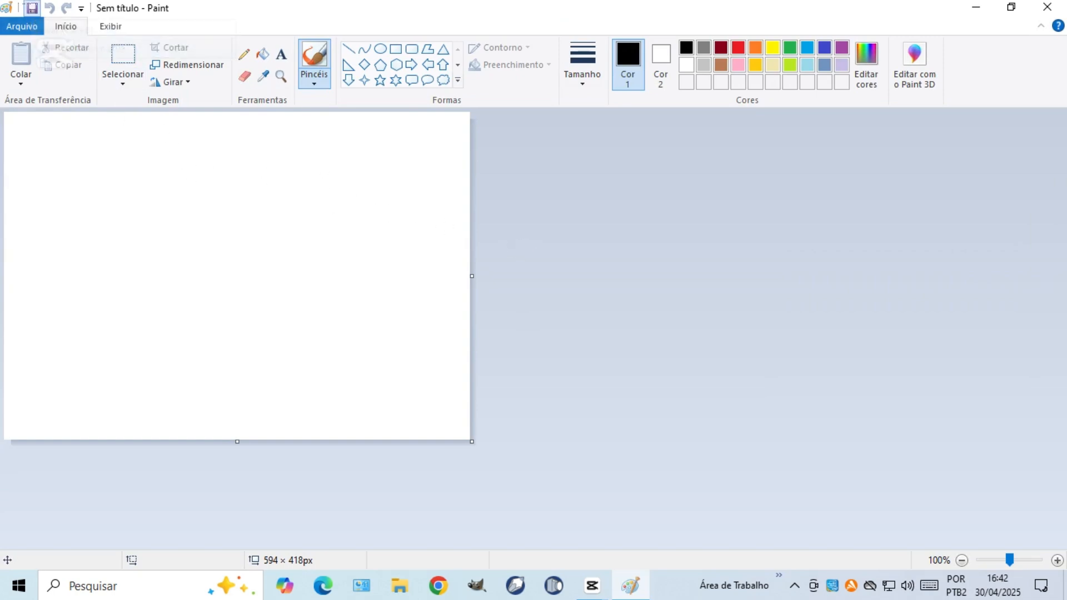
{"action": "left_click", "coordinate": [31, 8]}
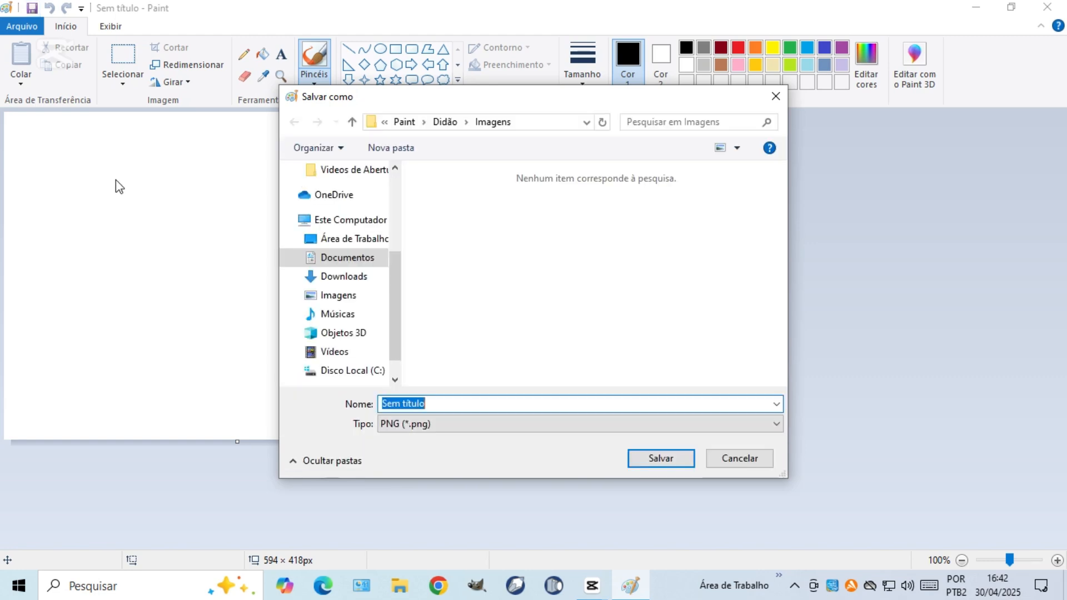
{"action": "left_click", "coordinate": [317, 258]}
{"action": "double_click", "coordinate": [451, 277]}
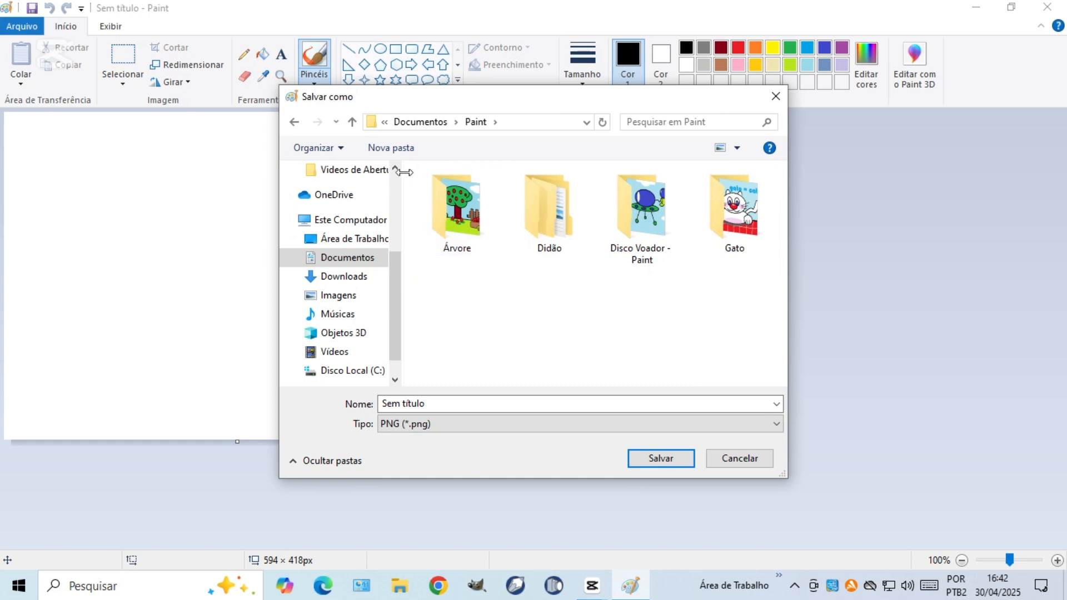
Step: Create a new folder named Carrinho inside the Paint folder
{"action": "left_click", "coordinate": [395, 149]}
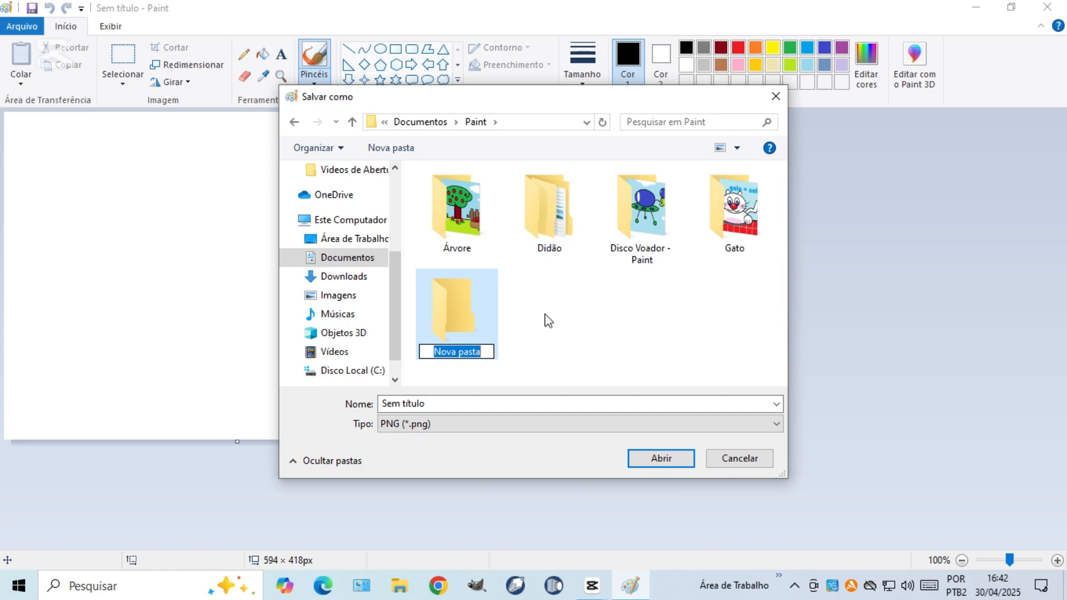
{"action": "type", "text": "c"}
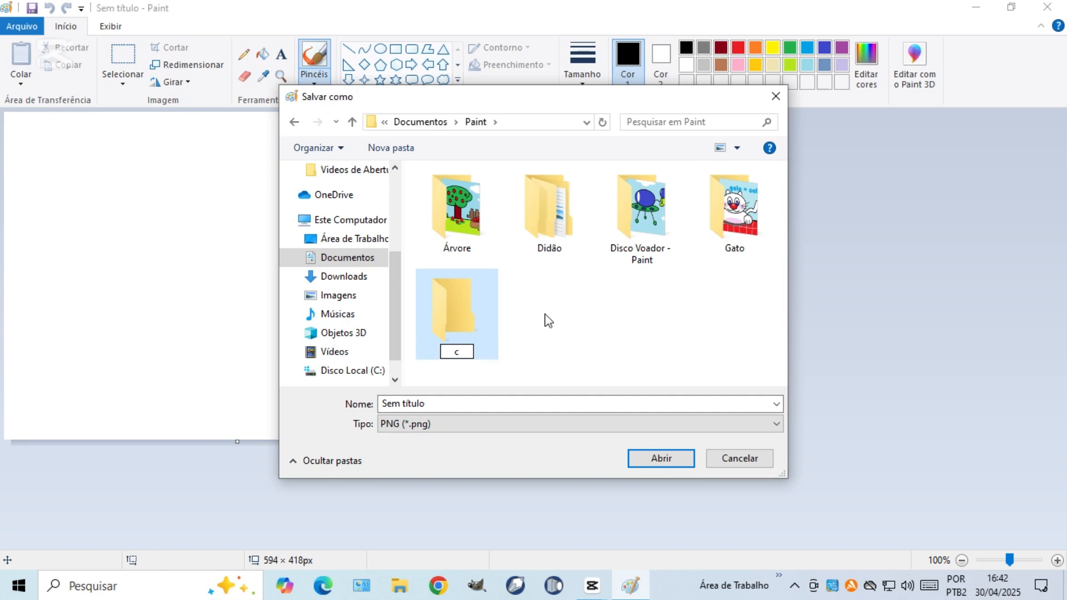
{"action": "key", "text": "BackSpace"}
{"action": "type", "text": "Carri"}
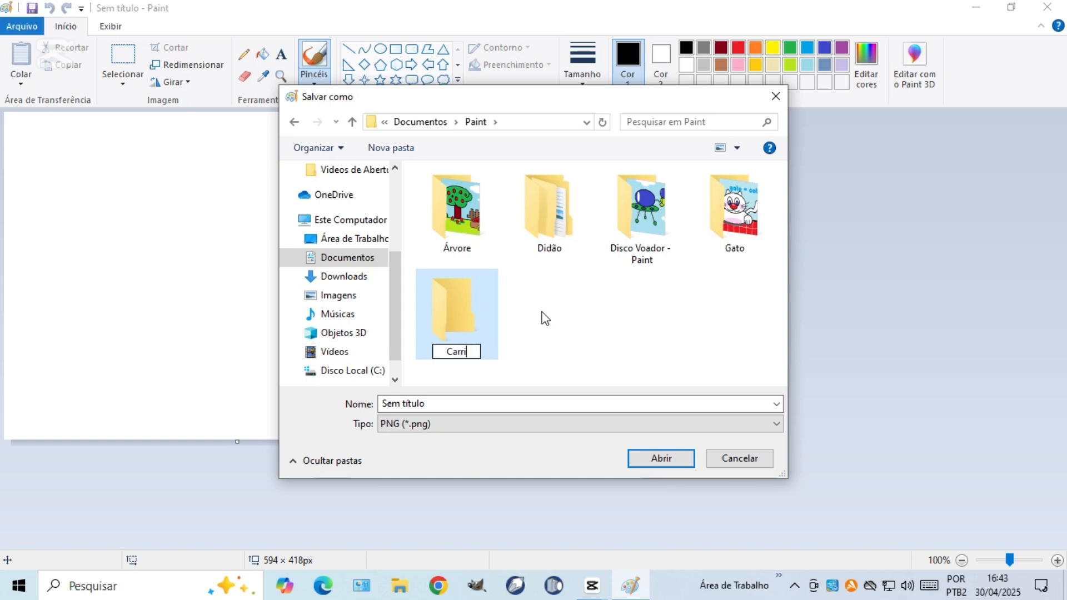
{"action": "type", "text": "nho"}
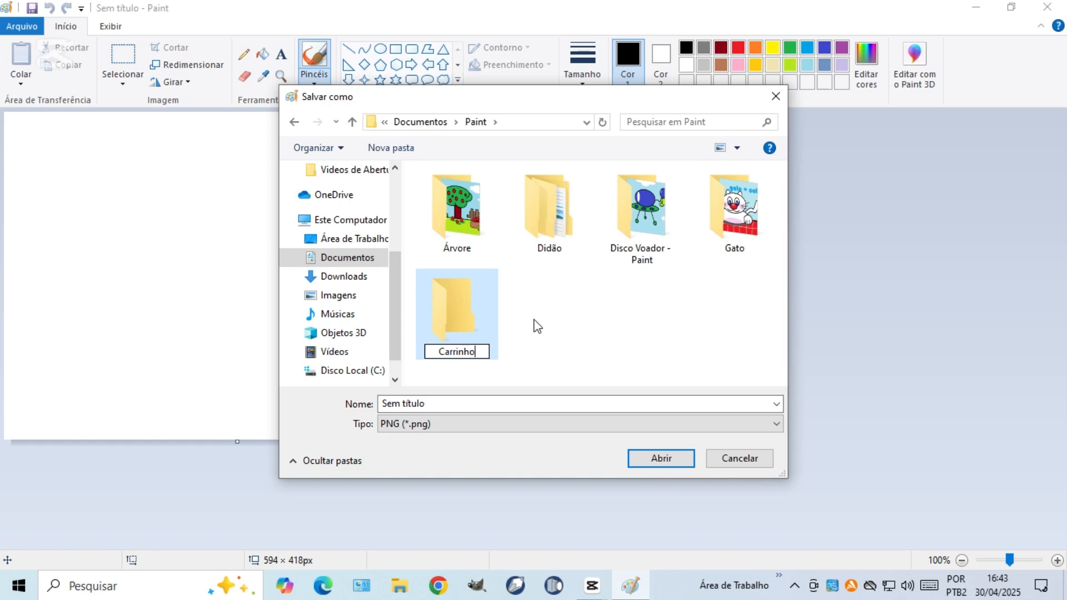
{"action": "key", "text": "Return"}
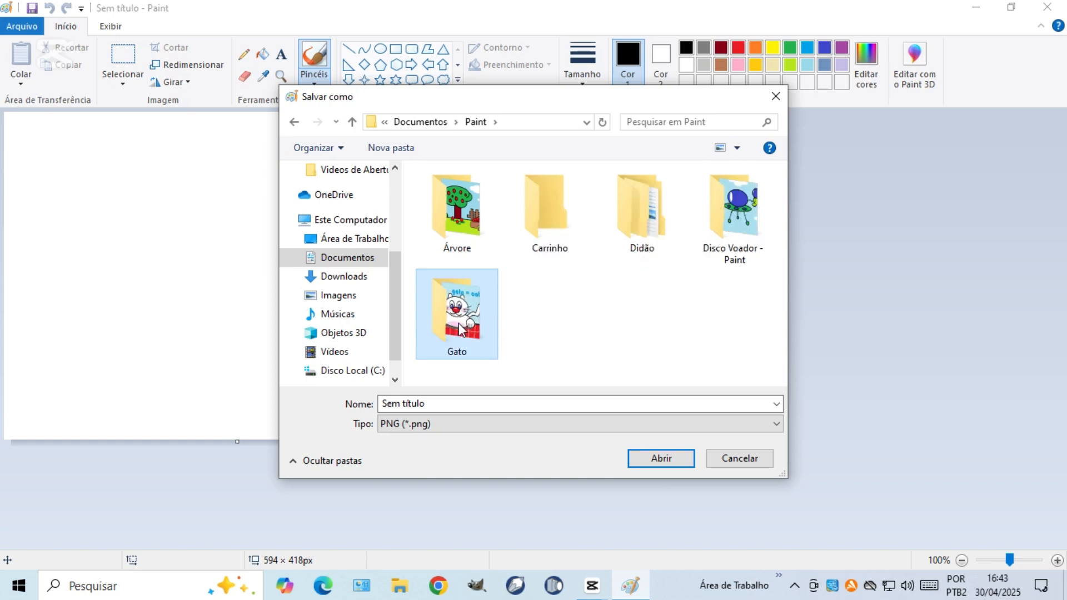
Step: Save the blank drawing as a PNG named Carrinho inside the Carrinho folder
{"action": "left_click", "coordinate": [548, 216]}
{"action": "double_click", "coordinate": [548, 216]}
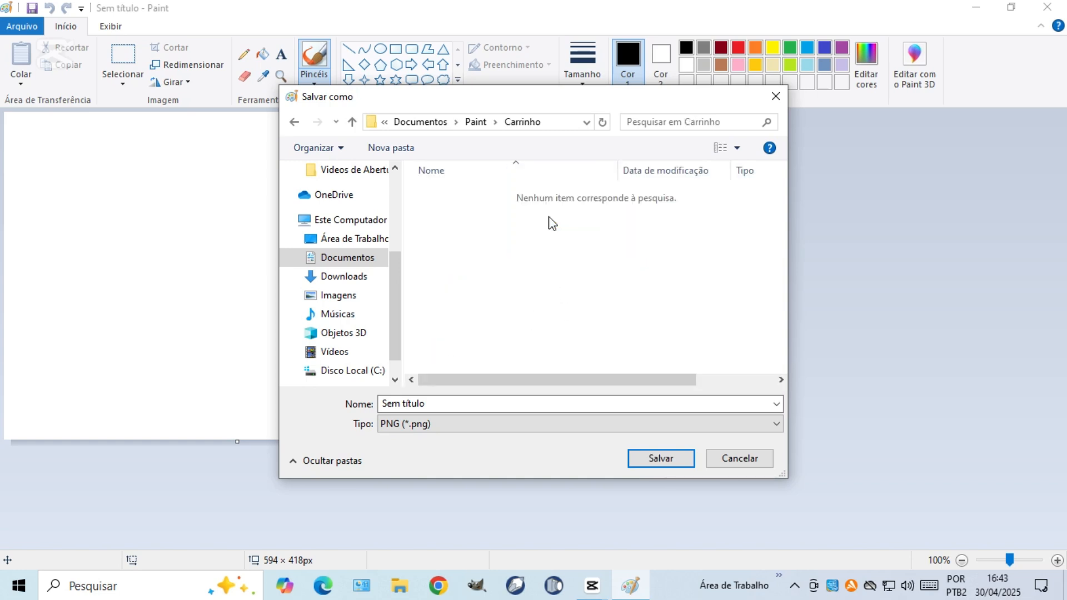
{"action": "left_click", "coordinate": [392, 402]}
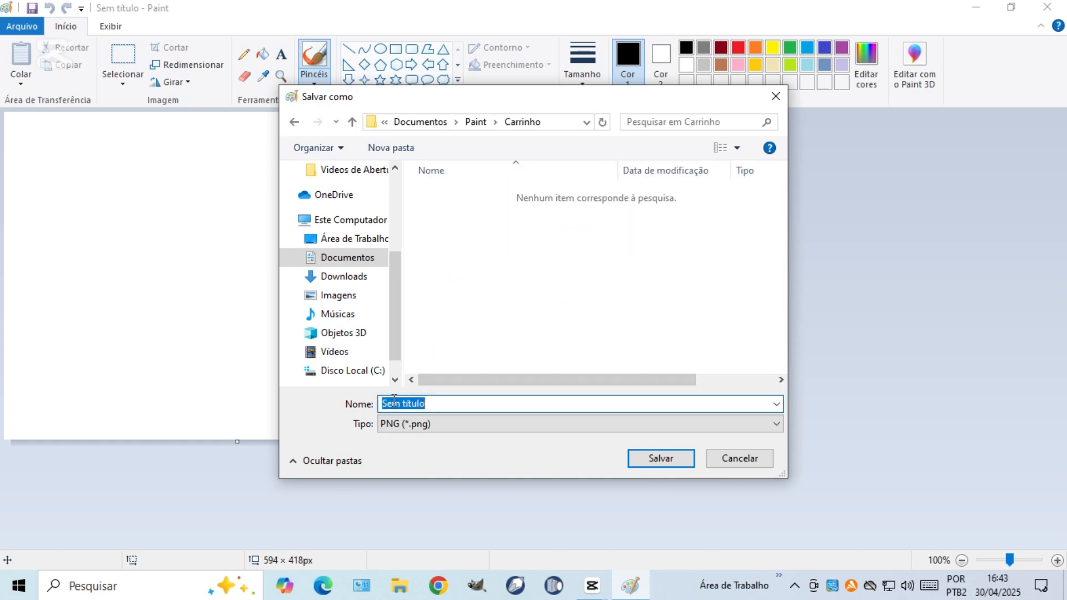
{"action": "type", "text": "Carrinho"}
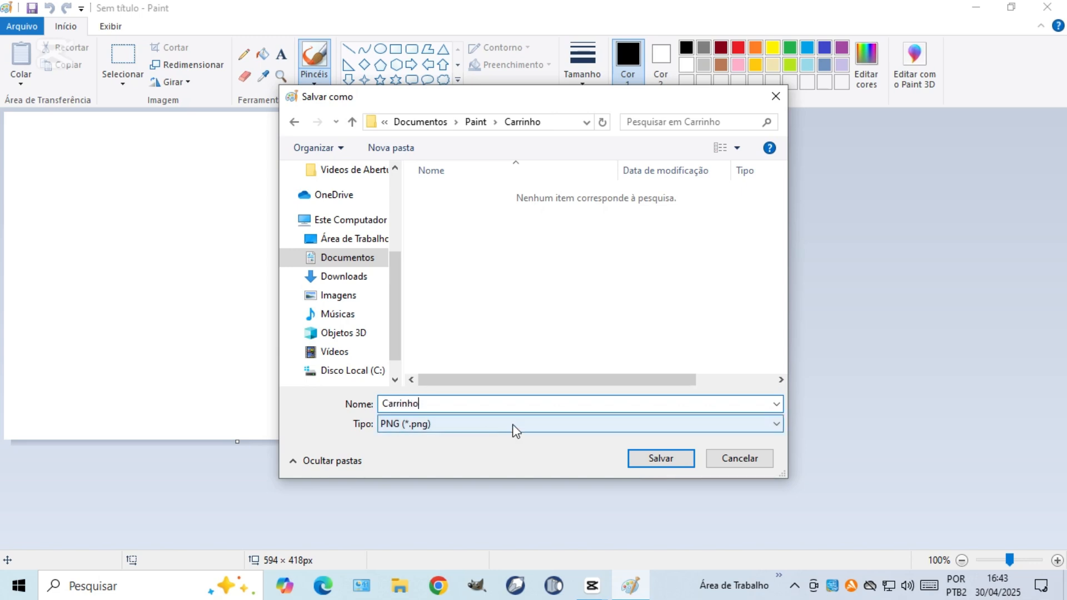
{"action": "left_click", "coordinate": [641, 455]}
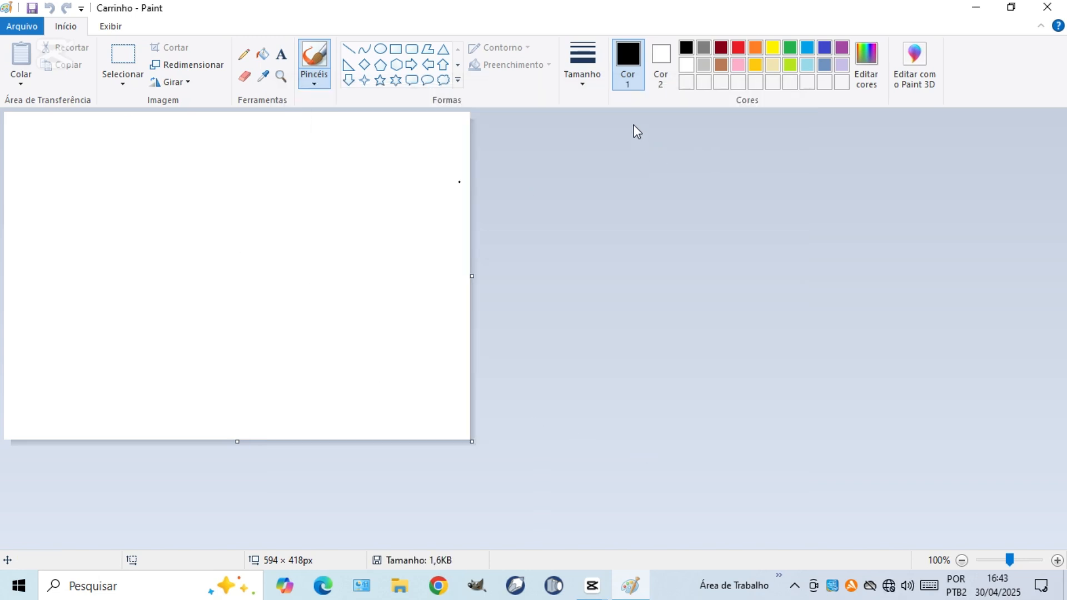
Step: Set the secondary colour (Cor 2) to dark gray
{"action": "left_click", "coordinate": [585, 84]}
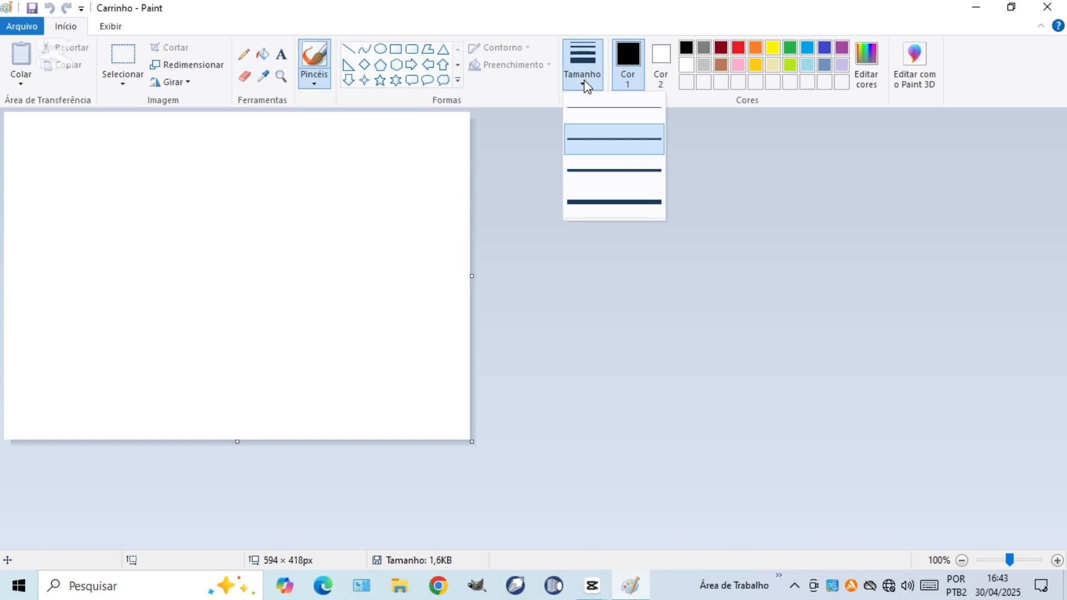
{"action": "left_click", "coordinate": [584, 83]}
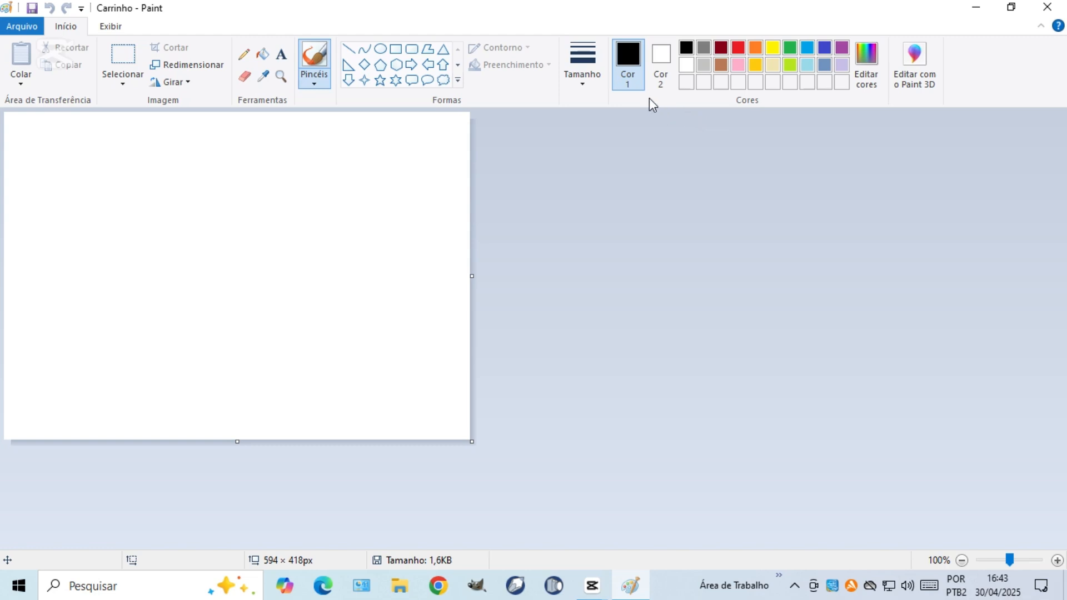
{"action": "left_click", "coordinate": [675, 56]}
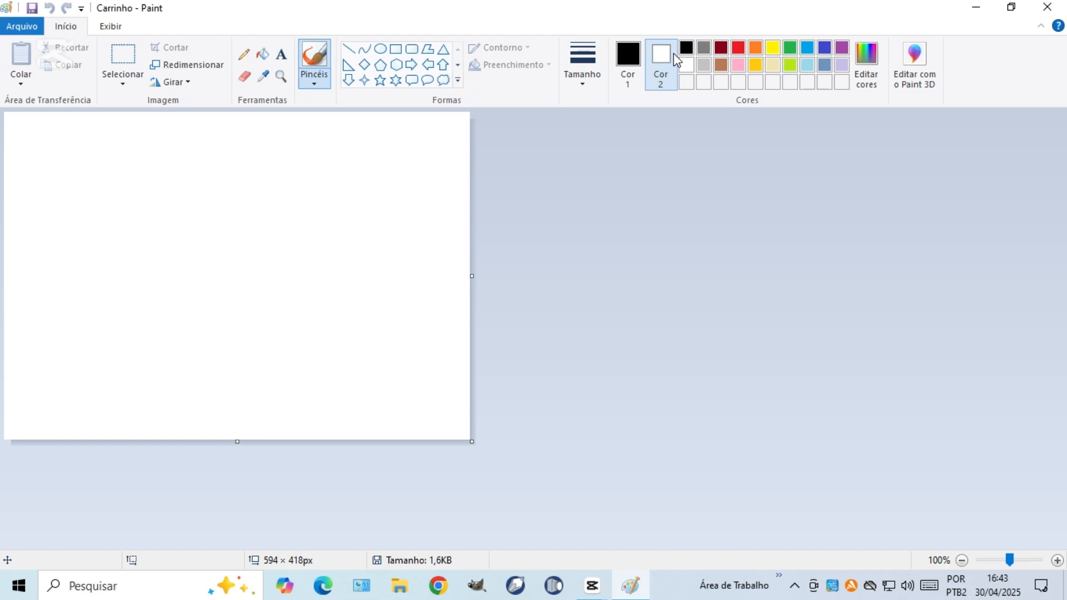
{"action": "left_click", "coordinate": [703, 48]}
{"action": "left_click_drag", "start_coordinate": [153, 283], "coordinate": [161, 331]}
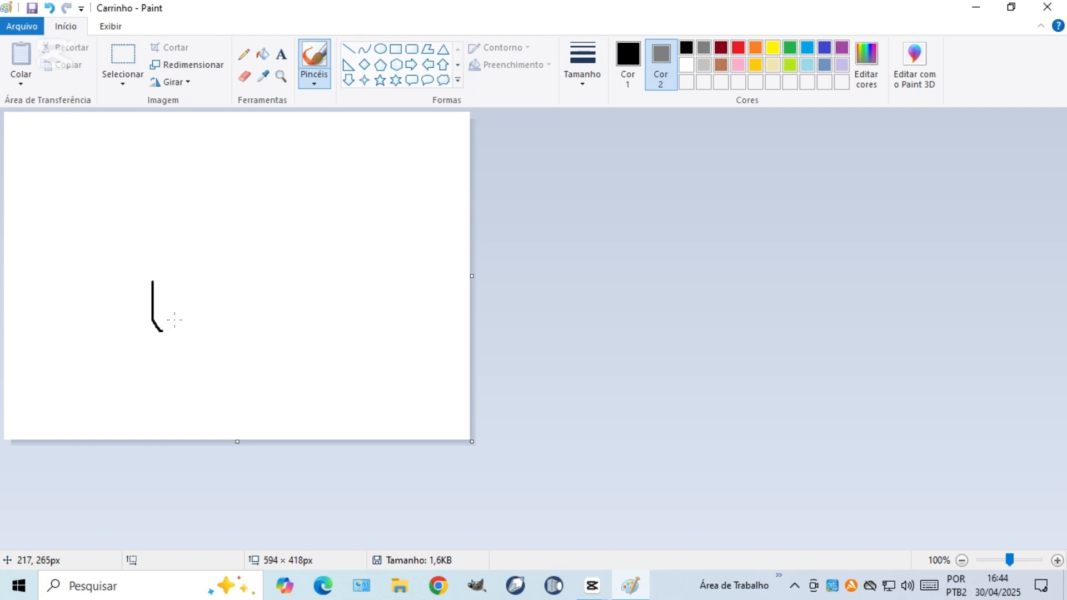
{"action": "key", "text": "ctrl+z"}
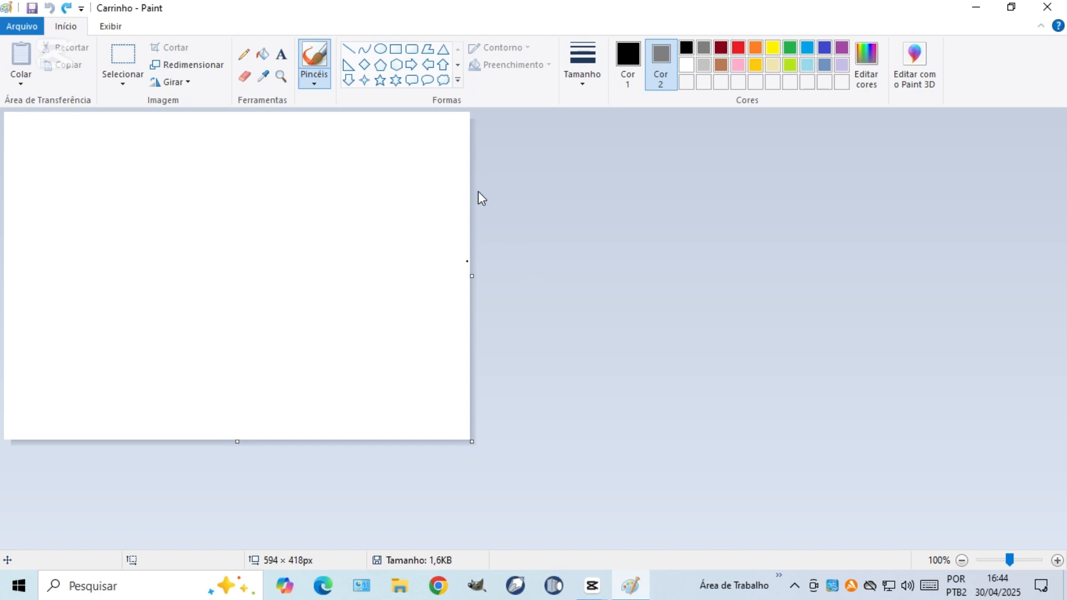
{"action": "left_click", "coordinate": [382, 53]}
{"action": "left_click", "coordinate": [412, 50]}
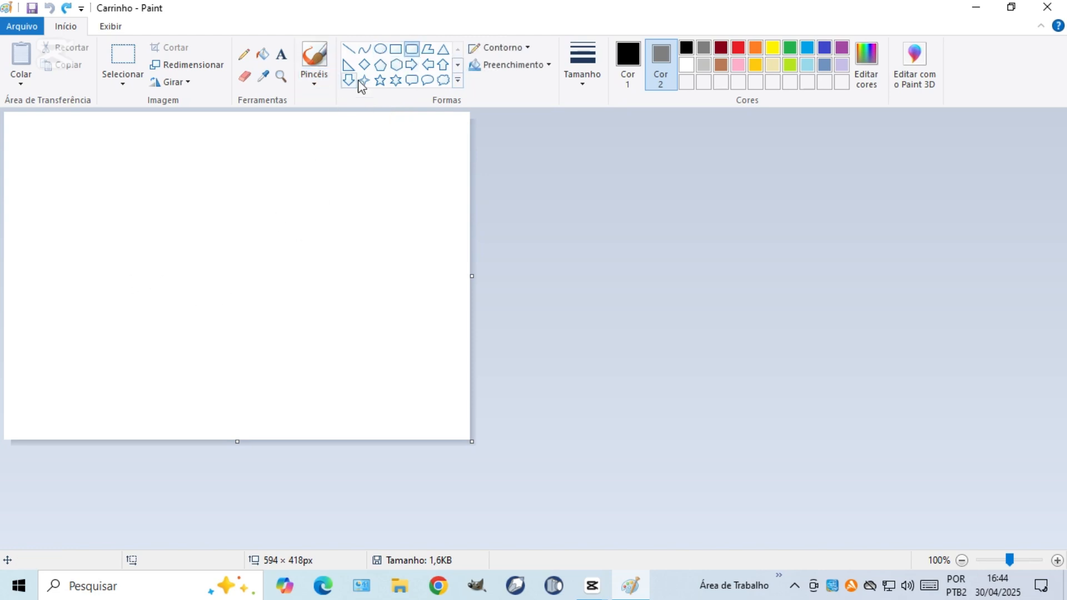
Step: Draw a tall black-outlined ellipse of about 36 × 80 px on the canvas's lower left and give it a solid gray fill
{"action": "left_click", "coordinate": [379, 52]}
{"action": "left_click_drag", "start_coordinate": [151, 266], "coordinate": [179, 330]}
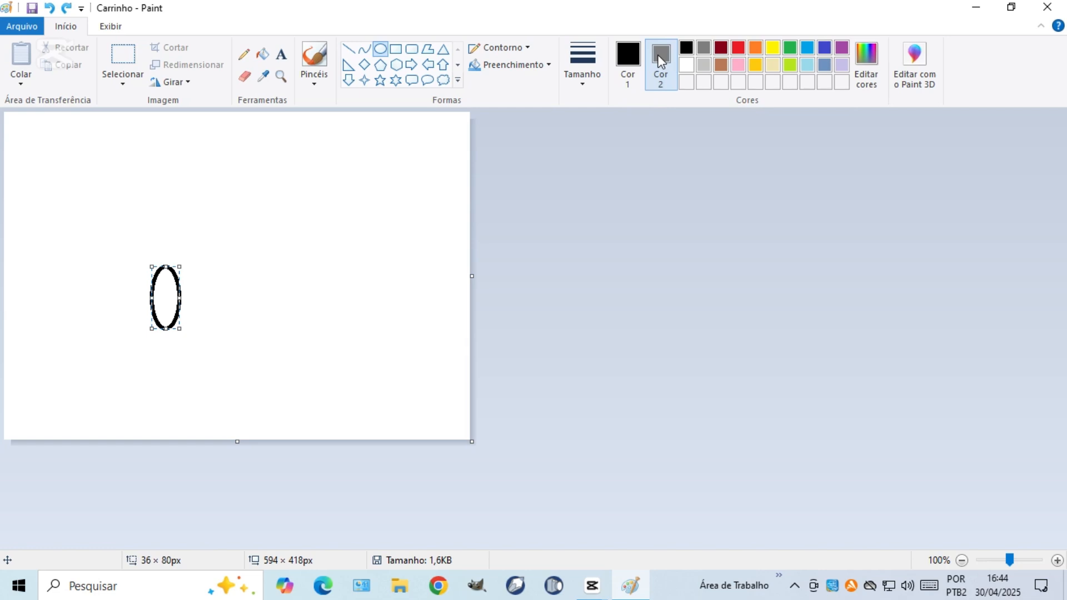
{"action": "left_click", "coordinate": [536, 66]}
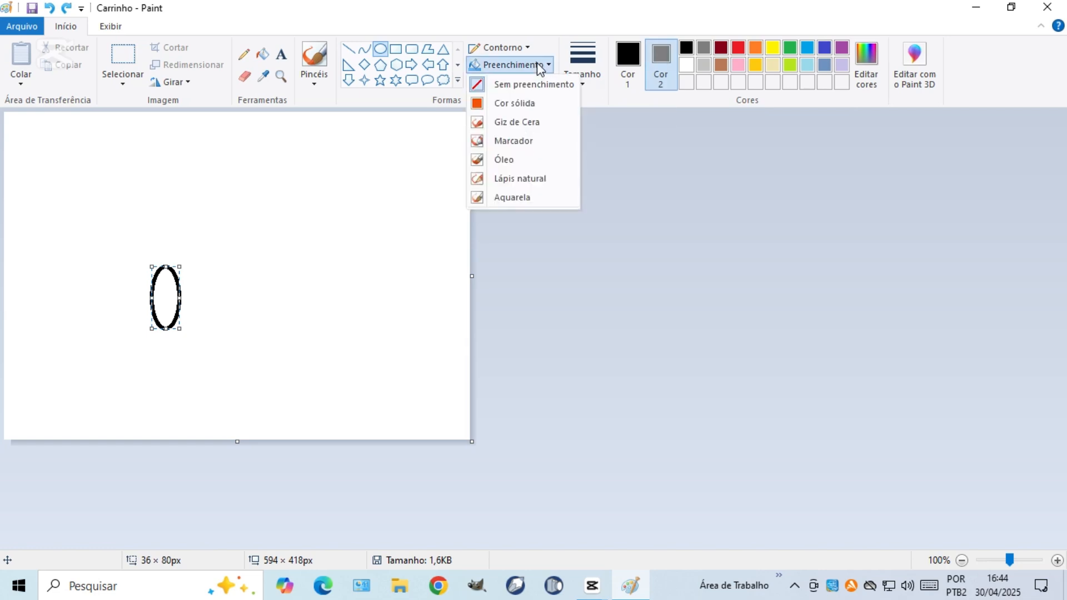
{"action": "left_click", "coordinate": [530, 108]}
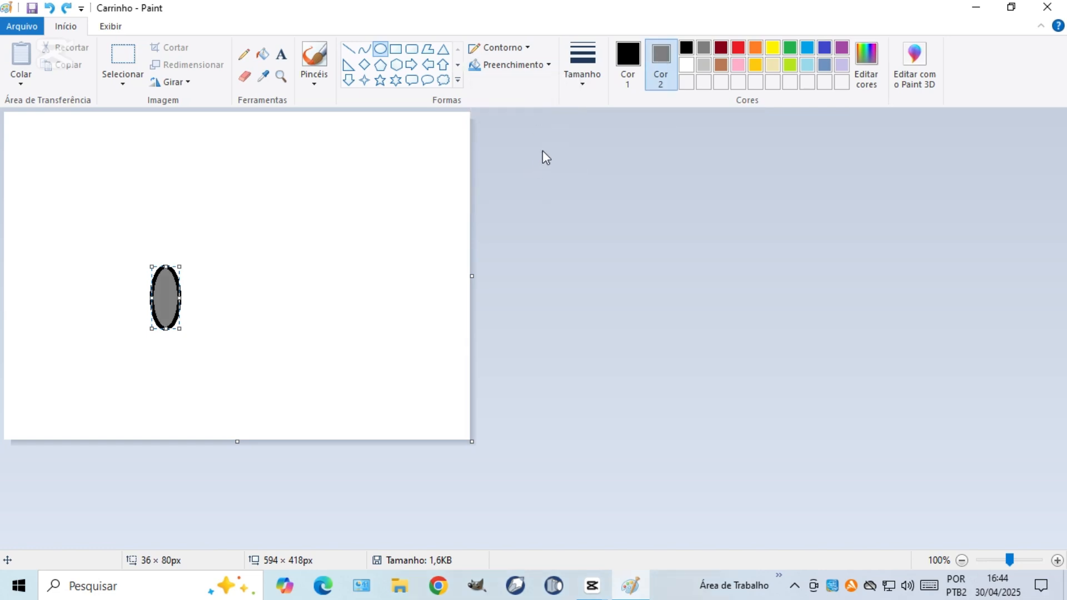
{"action": "left_click", "coordinate": [501, 301]}
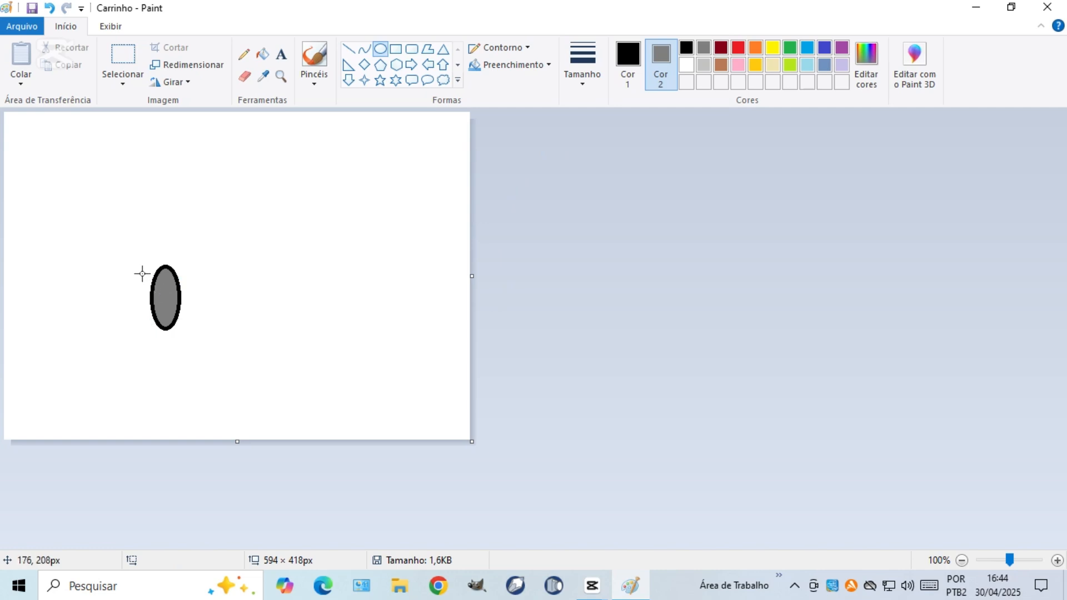
Step: Draw three more gray ellipses as wheels: one overlapping the first on its left, and an overlapping pair further right
{"action": "left_click_drag", "start_coordinate": [138, 265], "coordinate": [167, 336]}
{"action": "left_click", "coordinate": [629, 238]}
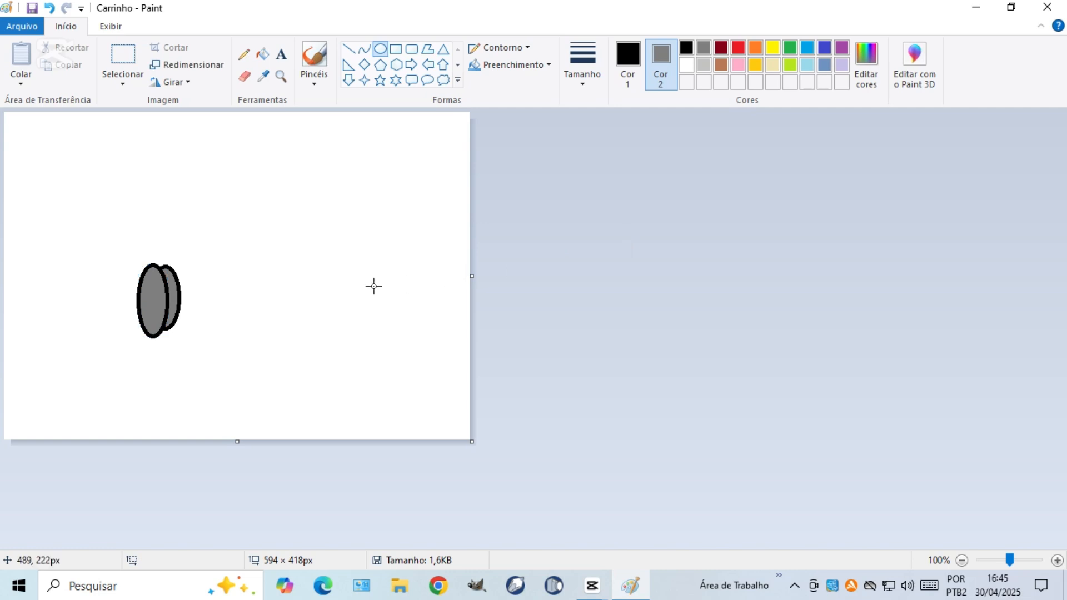
{"action": "left_click_drag", "start_coordinate": [237, 263], "coordinate": [262, 326]}
{"action": "left_click", "coordinate": [546, 294]}
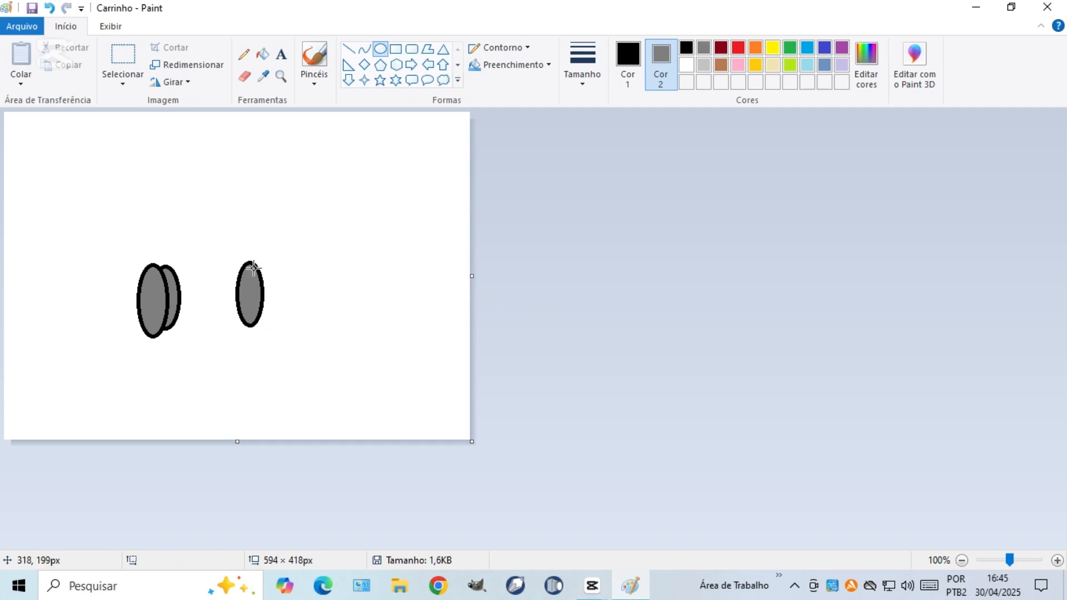
{"action": "left_click_drag", "start_coordinate": [251, 265], "coordinate": [278, 331]}
{"action": "left_click", "coordinate": [616, 290]}
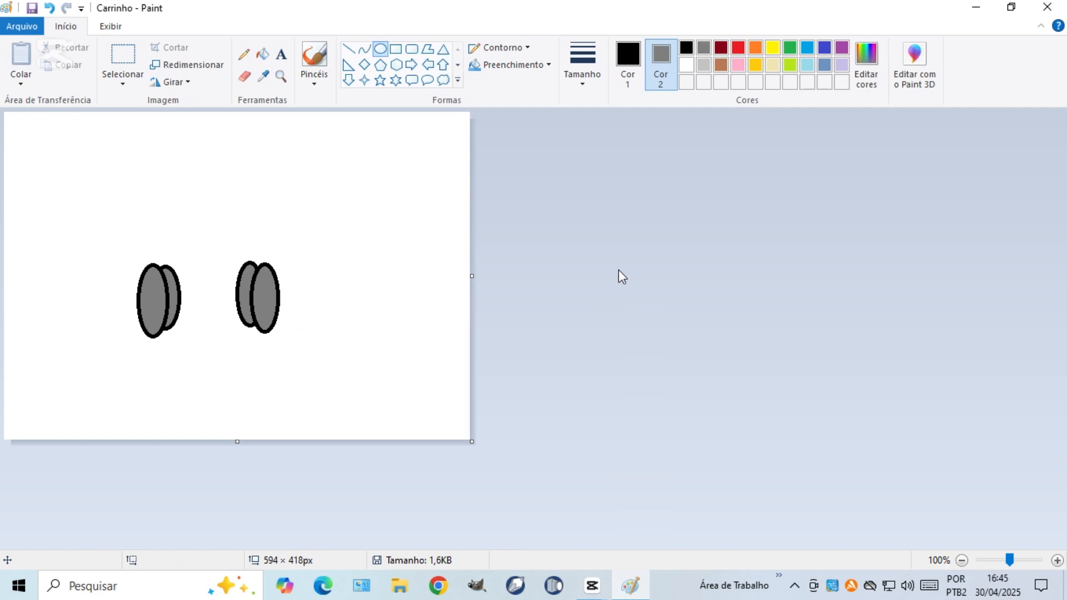
Step: Draw a red-filled ellipse of about 163 × 177 px above and between the wheels as the car body
{"action": "left_click", "coordinate": [738, 49]}
{"action": "left_click_drag", "start_coordinate": [144, 155], "coordinate": [273, 294]}
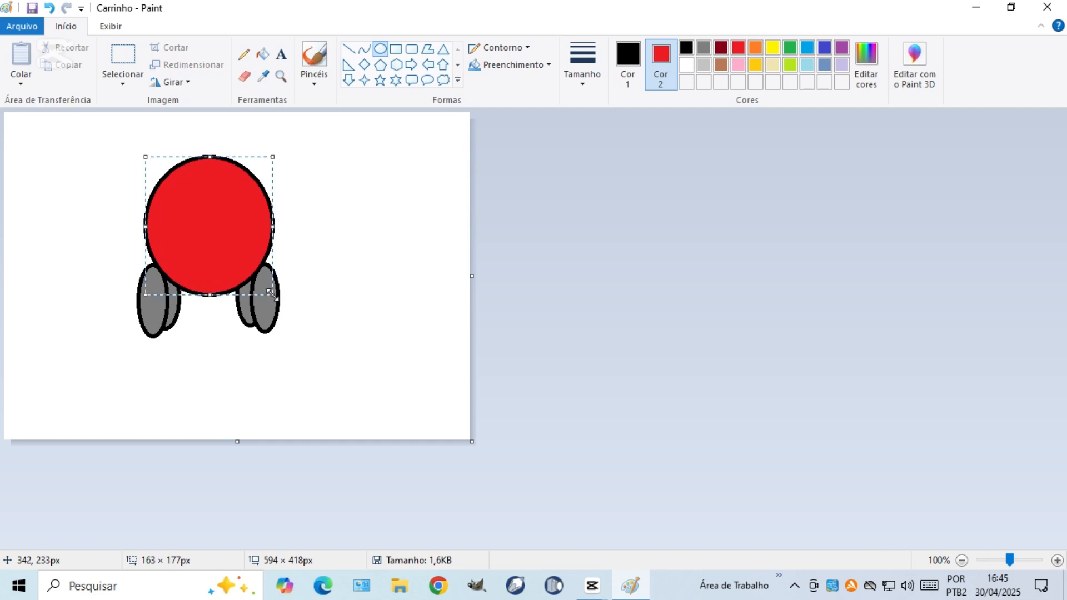
{"action": "left_click", "coordinate": [581, 250]}
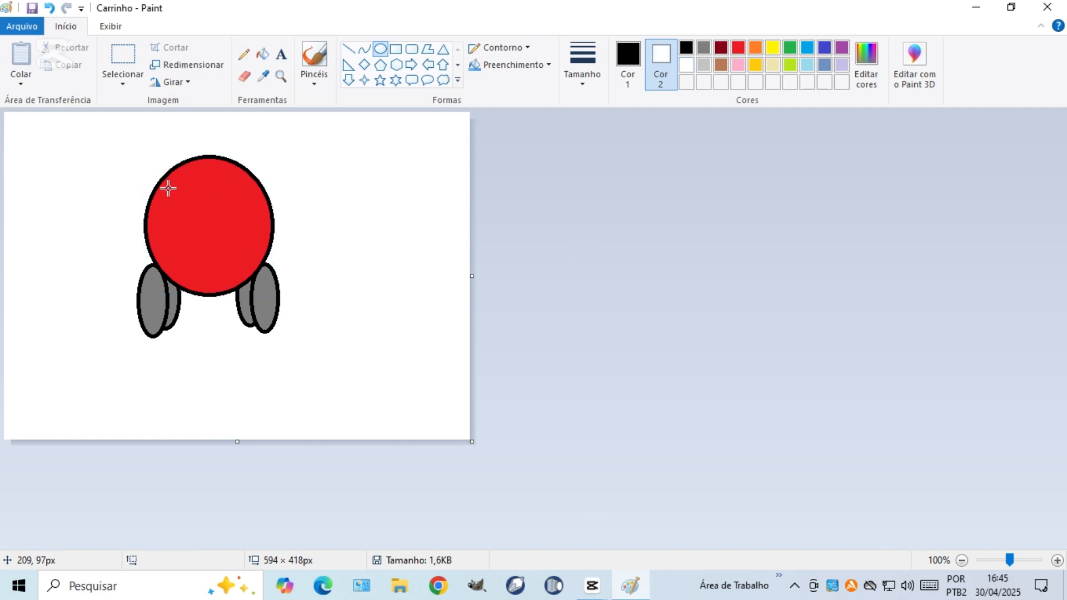
Step: Draw two overlapping white ellipses side by side on the red body, the right one about 89 × 97 px
{"action": "left_click_drag", "start_coordinate": [166, 185], "coordinate": [210, 255]}
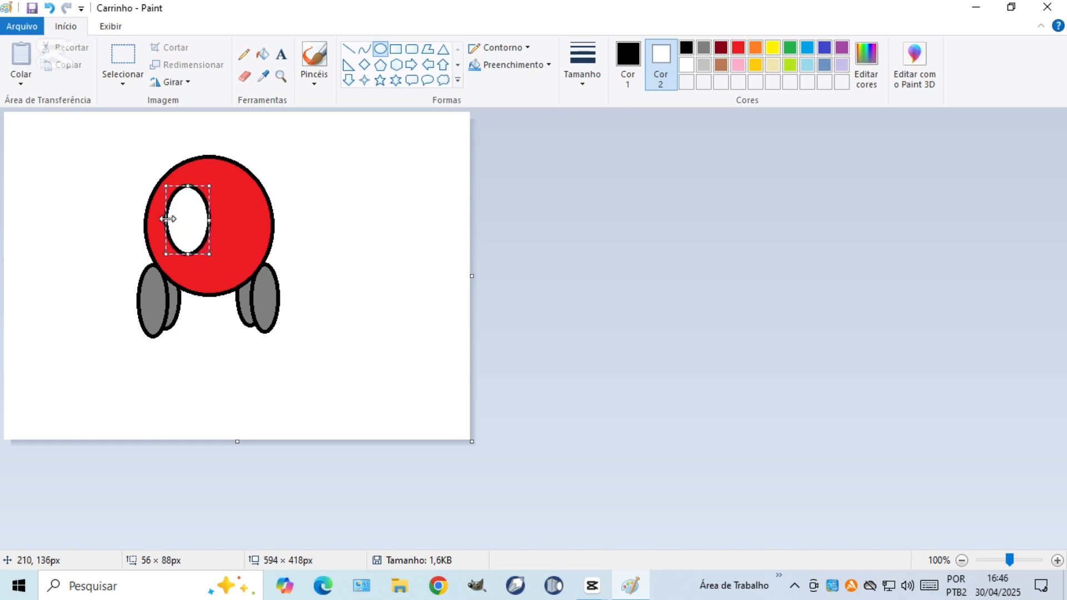
{"action": "left_click_drag", "start_coordinate": [168, 219], "coordinate": [155, 219]}
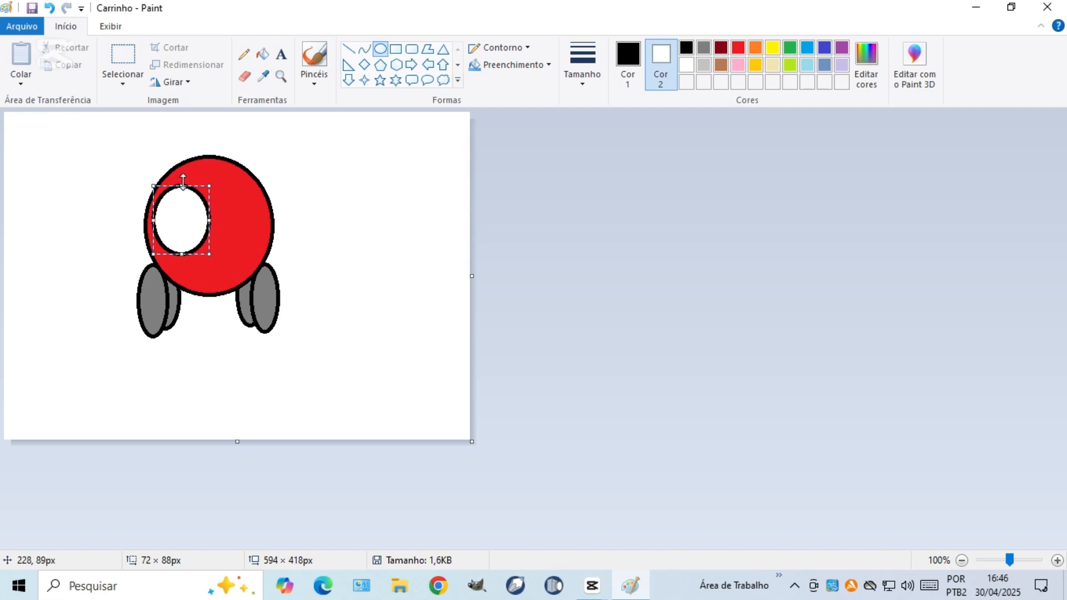
{"action": "left_click_drag", "start_coordinate": [182, 181], "coordinate": [264, 253]}
{"action": "left_click", "coordinate": [496, 243]}
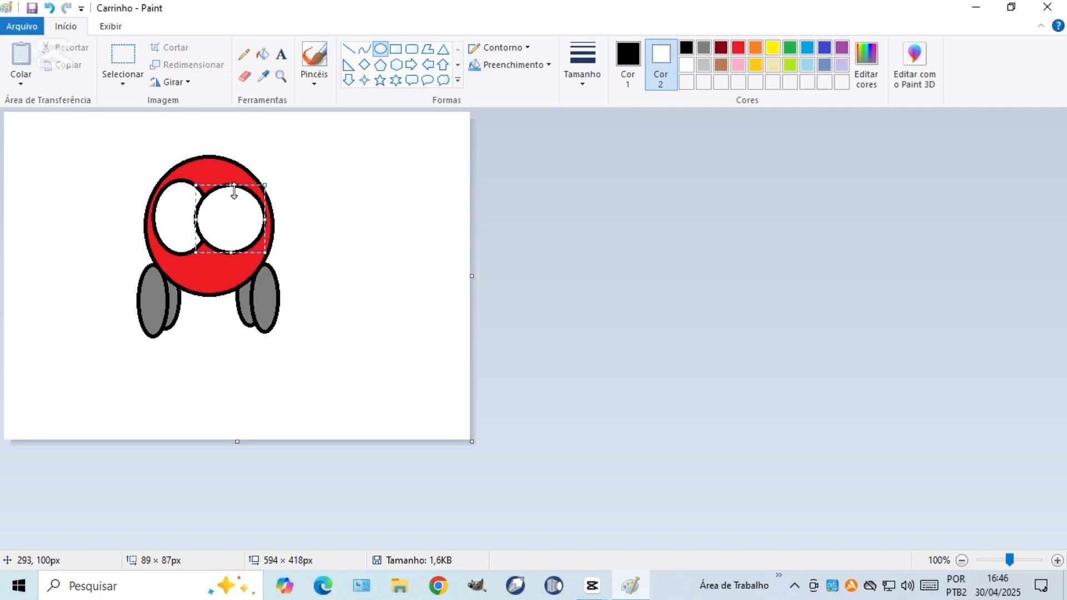
{"action": "left_click_drag", "start_coordinate": [234, 191], "coordinate": [231, 179]}
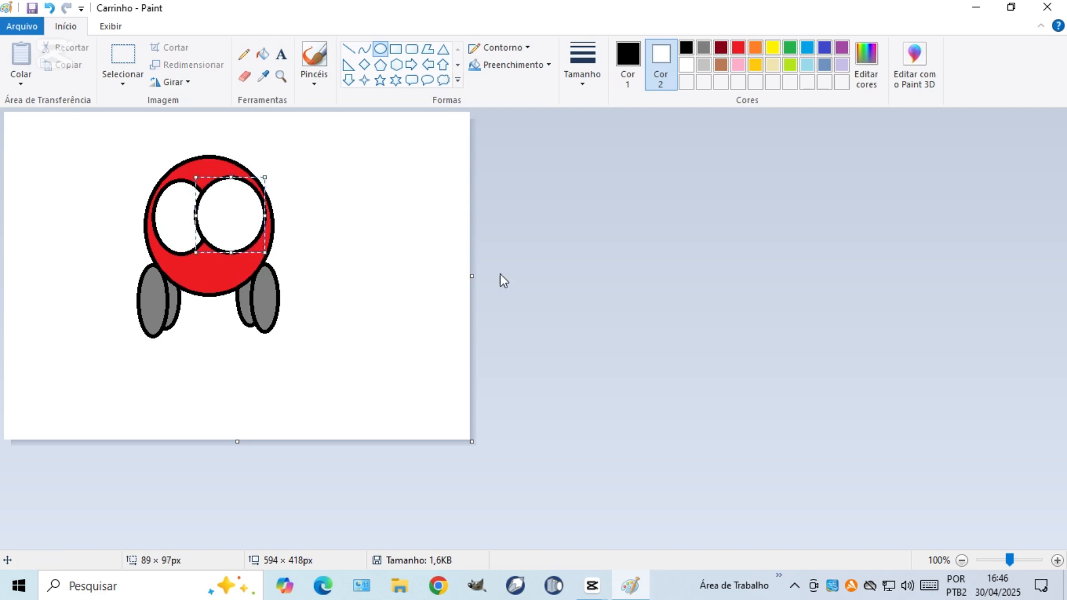
{"action": "left_click", "coordinate": [586, 273]}
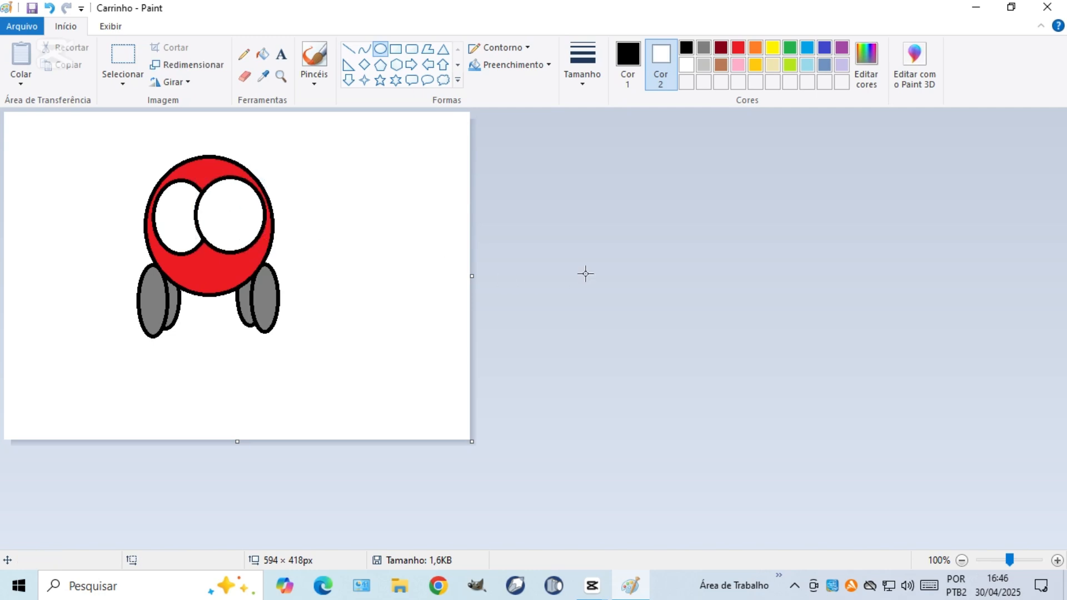
Step: Cover the inner outlines between the two white ellipses with a white ellipse without outline, and set the shape outline back to solid colour
{"action": "left_click", "coordinate": [528, 49]}
{"action": "left_click", "coordinate": [523, 66]}
{"action": "left_click_drag", "start_coordinate": [183, 193], "coordinate": [239, 241]}
{"action": "left_click", "coordinate": [572, 239]}
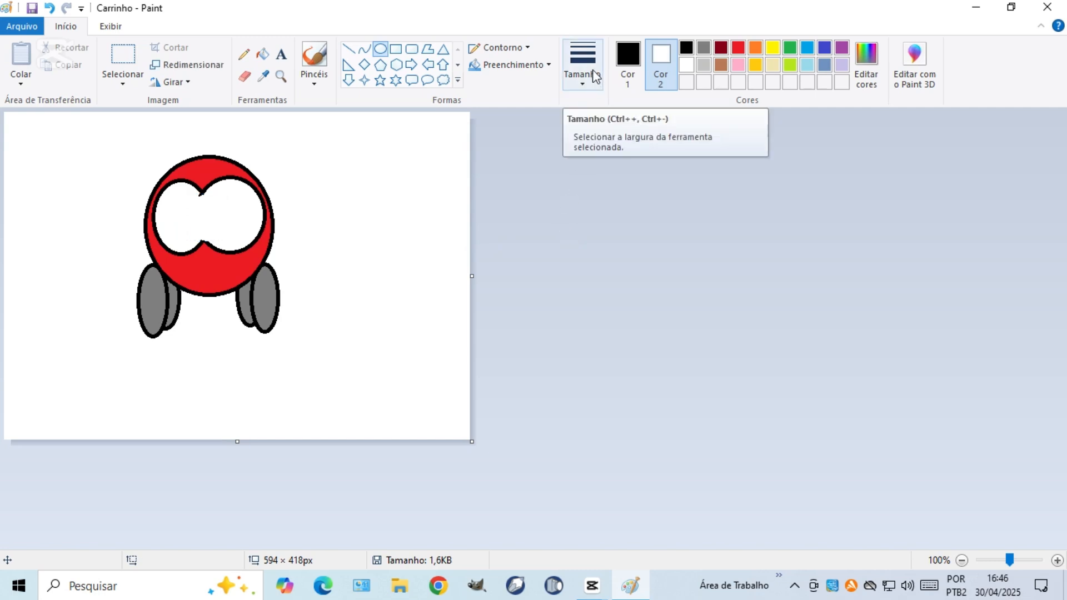
{"action": "left_click", "coordinate": [501, 48]}
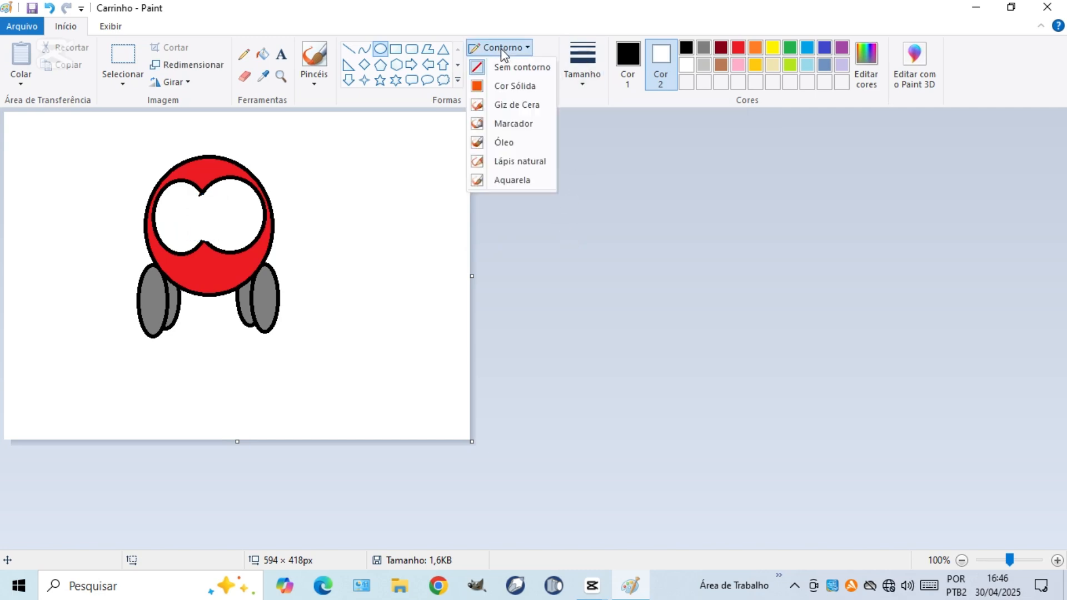
{"action": "left_click", "coordinate": [506, 87]}
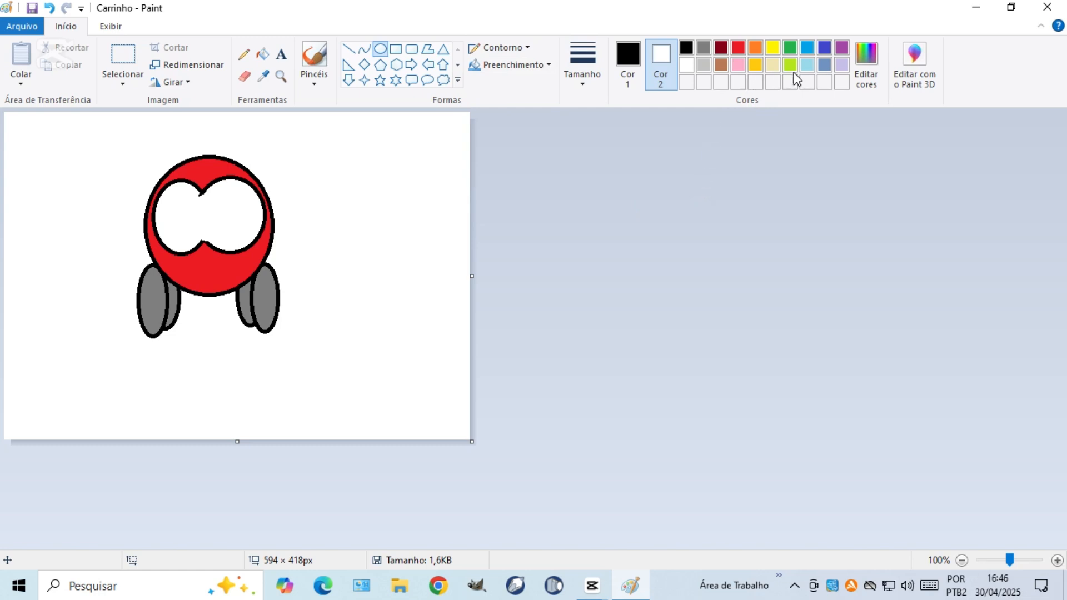
Step: Draw two blue-filled ellipses side by side as pupils in the lower part of the white eyes, the left one about 37 × 54 px
{"action": "left_click", "coordinate": [826, 48]}
{"action": "left_click_drag", "start_coordinate": [169, 212], "coordinate": [197, 253]}
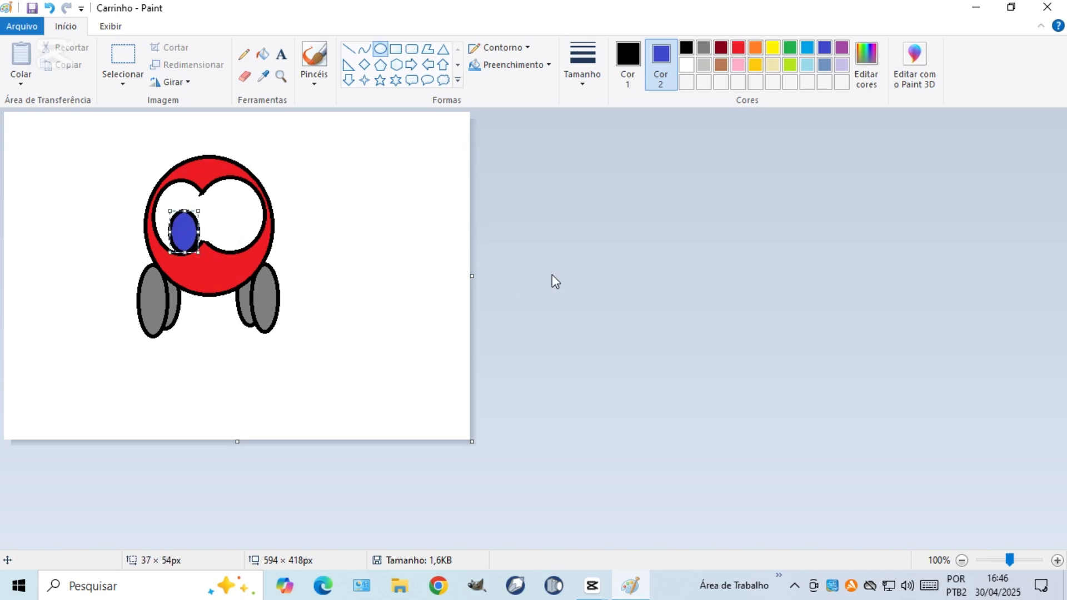
{"action": "left_click", "coordinate": [293, 243]}
{"action": "left_click_drag", "start_coordinate": [210, 210], "coordinate": [240, 253]}
{"action": "left_click", "coordinate": [535, 253]}
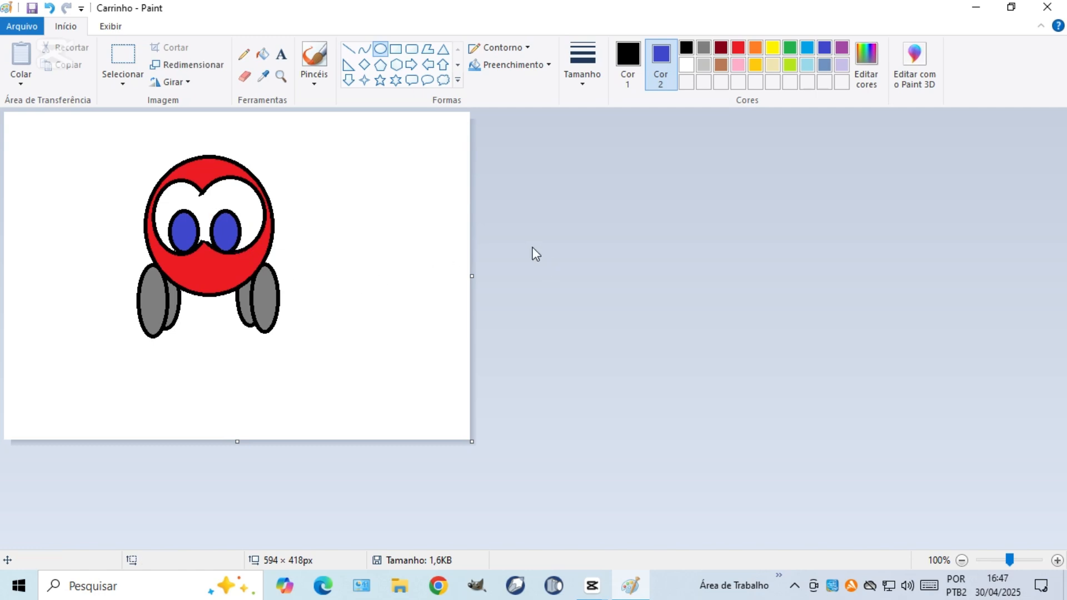
Step: Add a small white ellipse without outline near the top of each blue pupil as a highlight, the left one about 9 × 16 px
{"action": "left_click", "coordinate": [527, 49]}
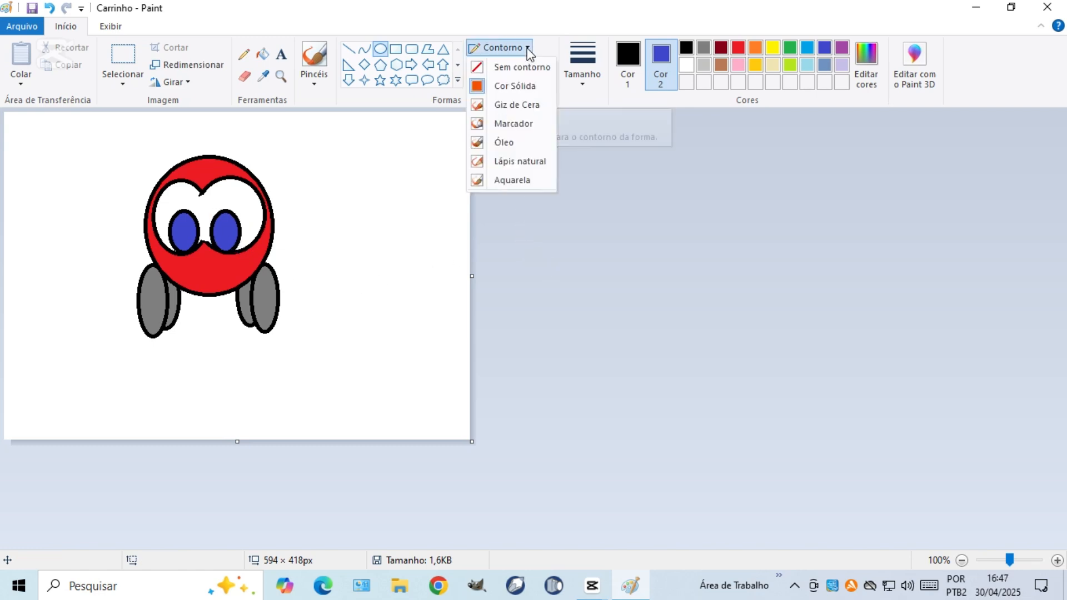
{"action": "left_click", "coordinate": [523, 68]}
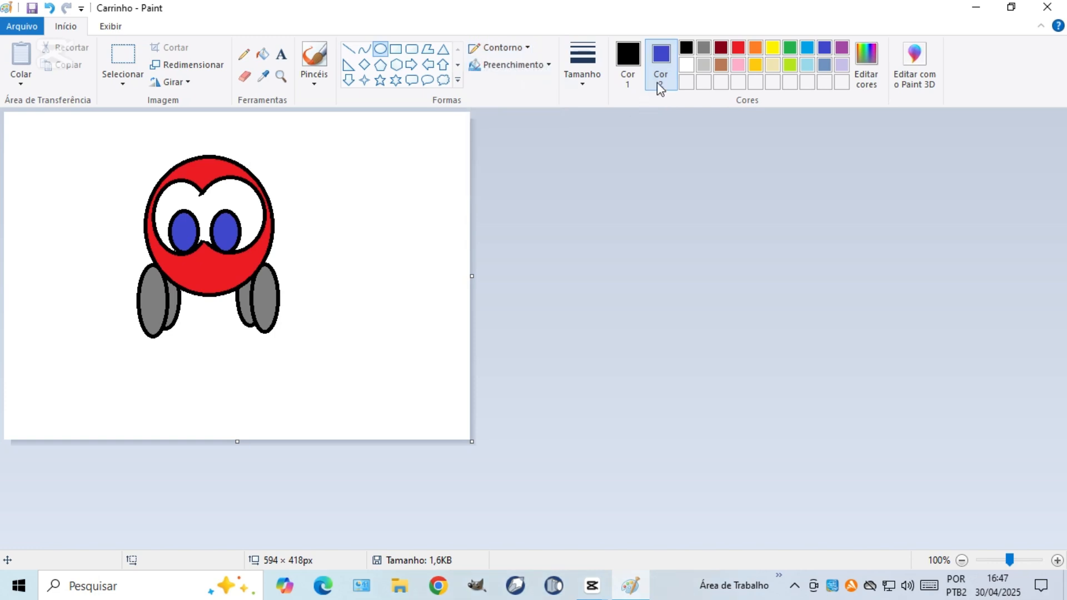
{"action": "left_click", "coordinate": [687, 65]}
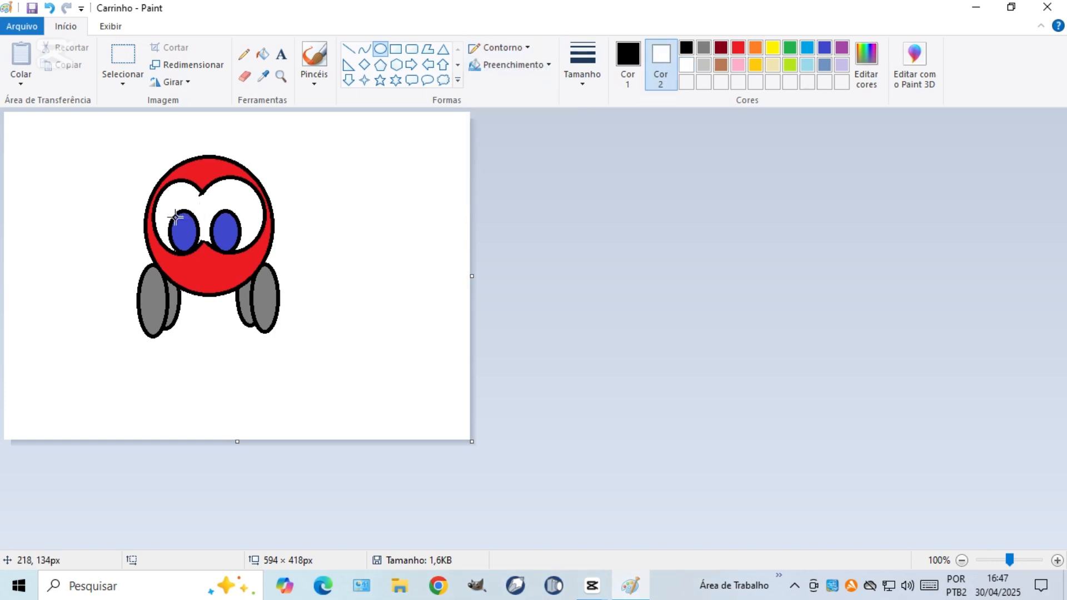
{"action": "left_click_drag", "start_coordinate": [175, 215], "coordinate": [182, 227]}
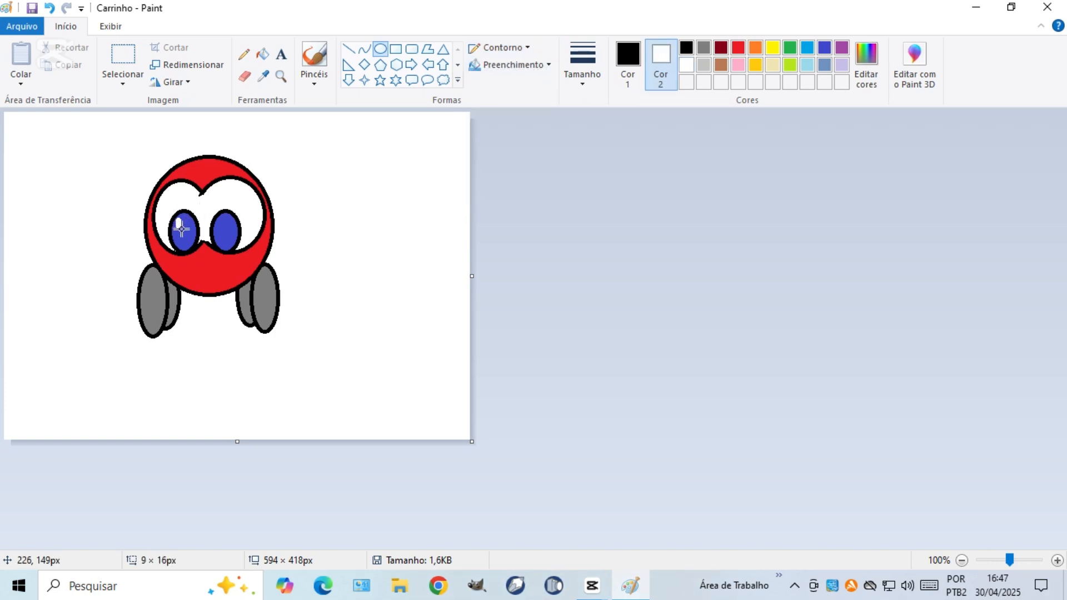
{"action": "left_click", "coordinate": [536, 221]}
{"action": "left_click_drag", "start_coordinate": [218, 216], "coordinate": [225, 223]}
{"action": "left_click", "coordinate": [505, 232]}
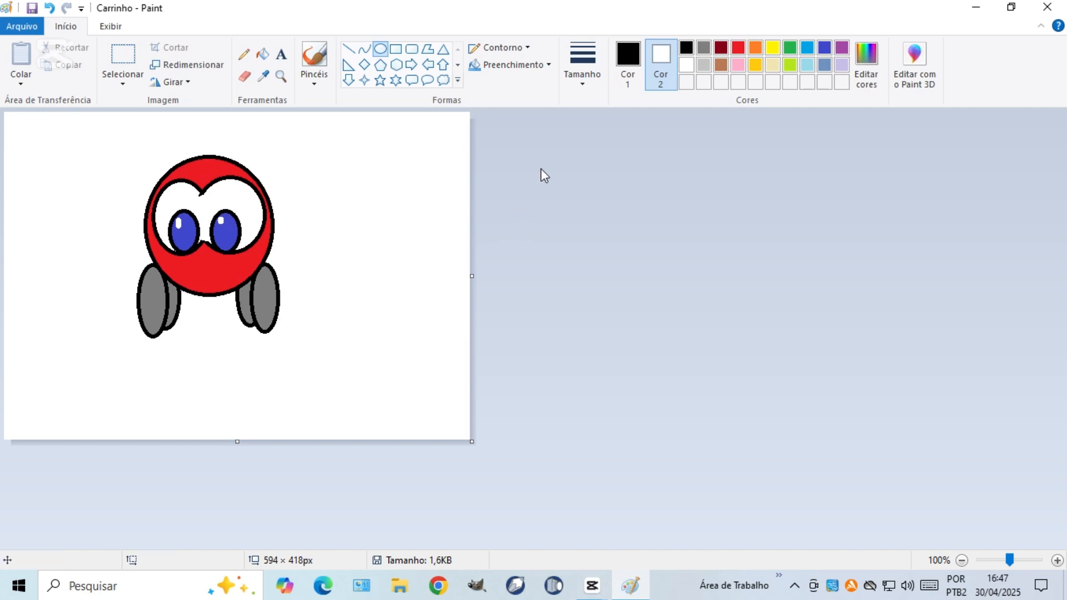
Step: Draw a red rounded rectangle with solid outline across the lower body, shift it slightly down and left, and size it to about 209 × 76 px
{"action": "left_click", "coordinate": [739, 48]}
{"action": "left_click", "coordinate": [529, 49]}
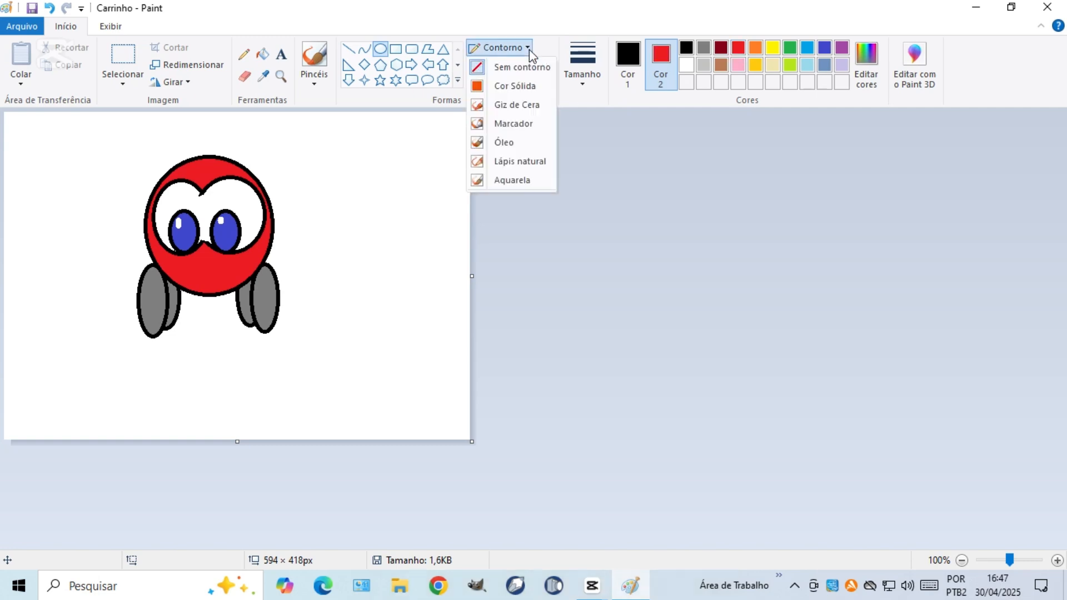
{"action": "left_click", "coordinate": [514, 86]}
{"action": "left_click", "coordinate": [412, 49]}
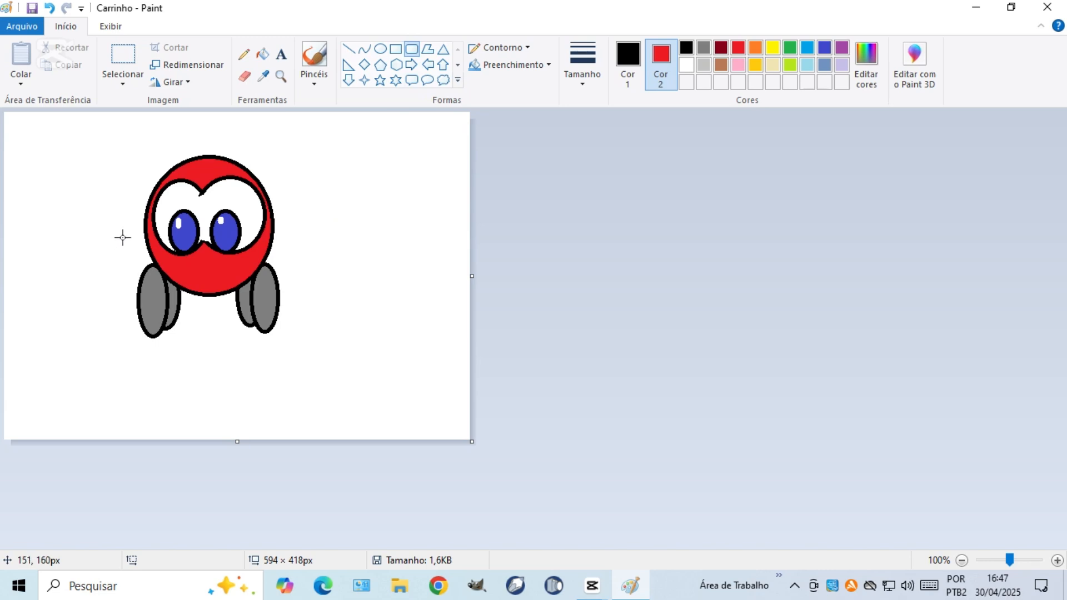
{"action": "left_click_drag", "start_coordinate": [132, 235], "coordinate": [295, 300]}
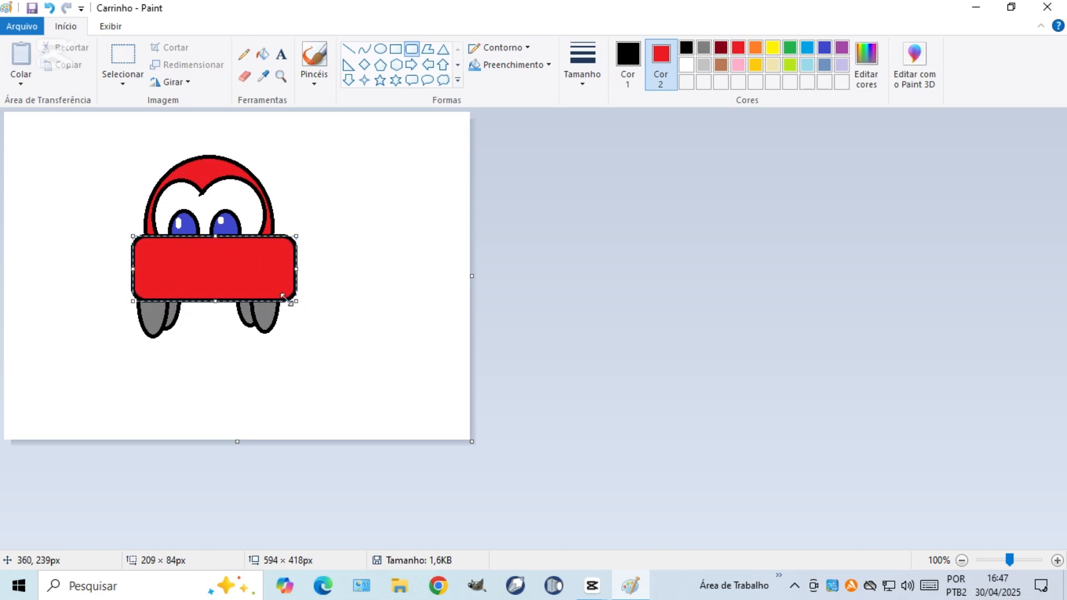
{"action": "left_click_drag", "start_coordinate": [233, 265], "coordinate": [229, 273]}
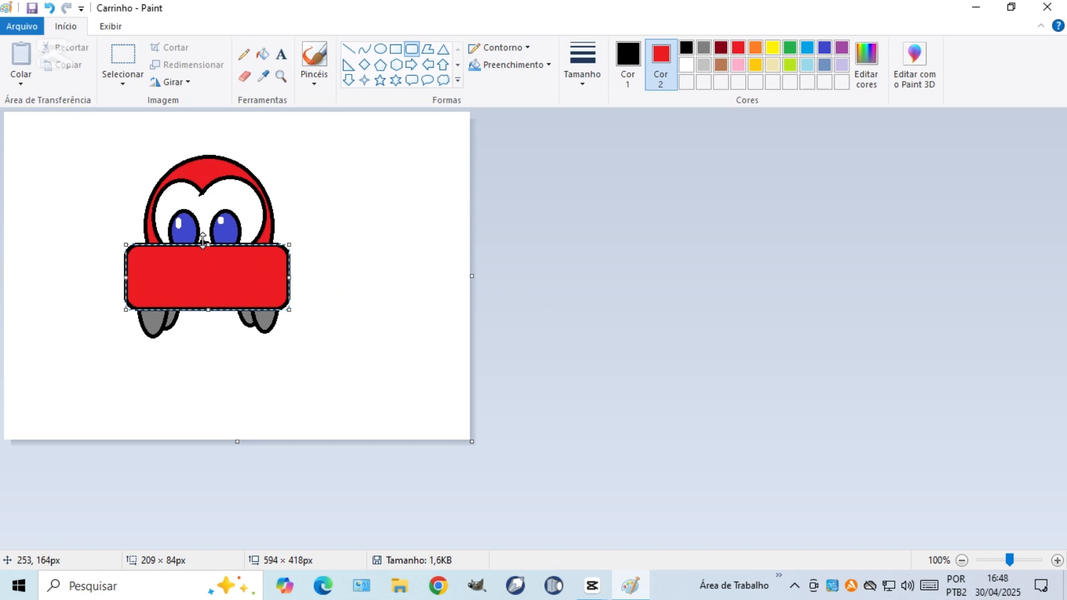
{"action": "left_click_drag", "start_coordinate": [205, 245], "coordinate": [206, 252]}
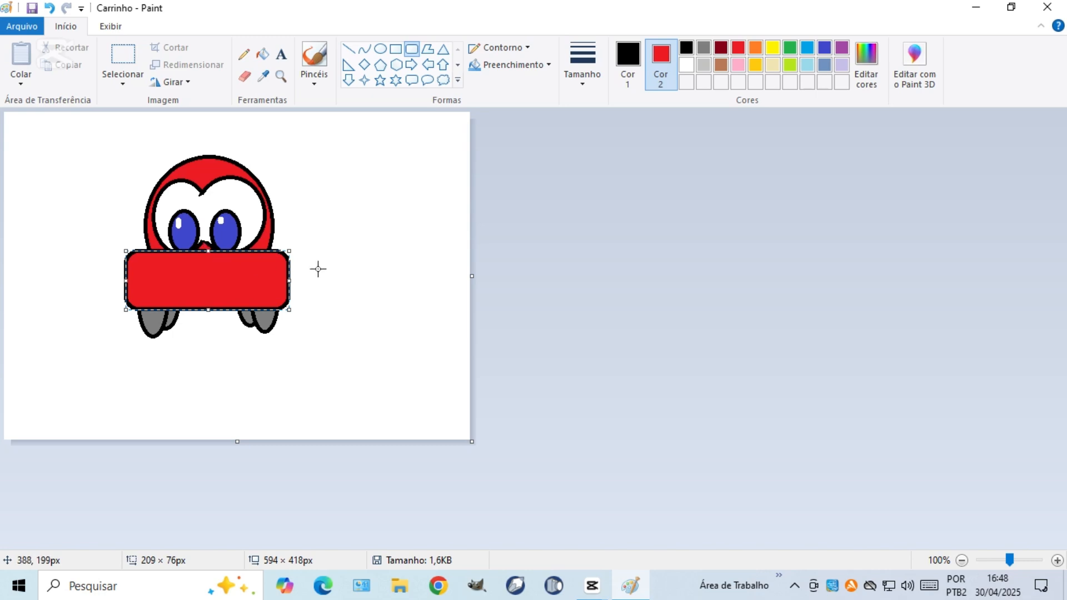
{"action": "left_click", "coordinate": [620, 258]}
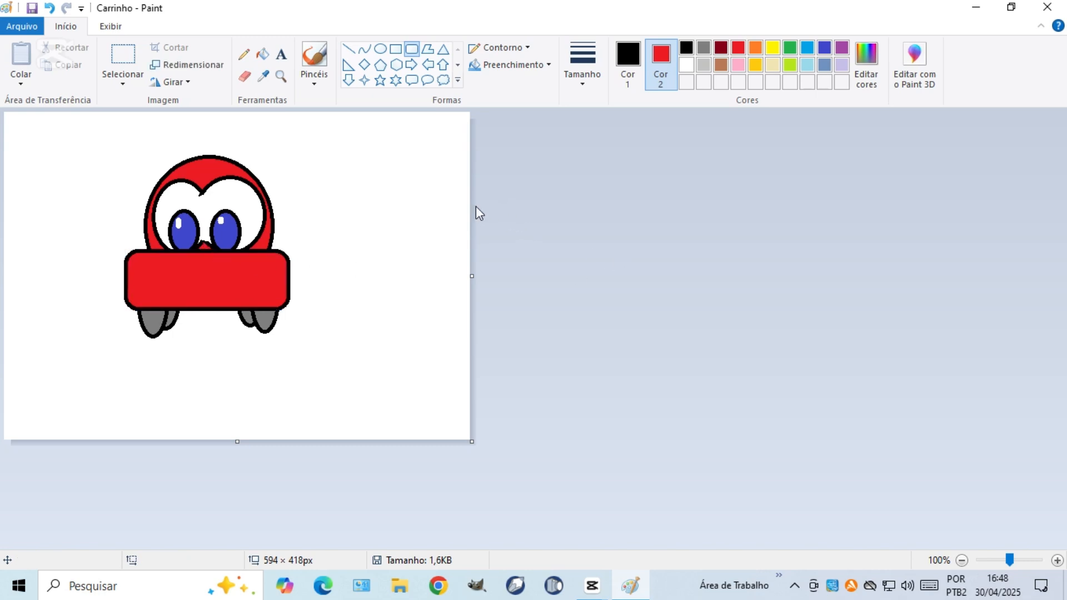
Step: Cover the outlines below and between the eyes with a red triangle without outline, about 52 × 34 px, and set the shape outline back to solid colour
{"action": "left_click", "coordinate": [443, 51]}
{"action": "left_click", "coordinate": [530, 47]}
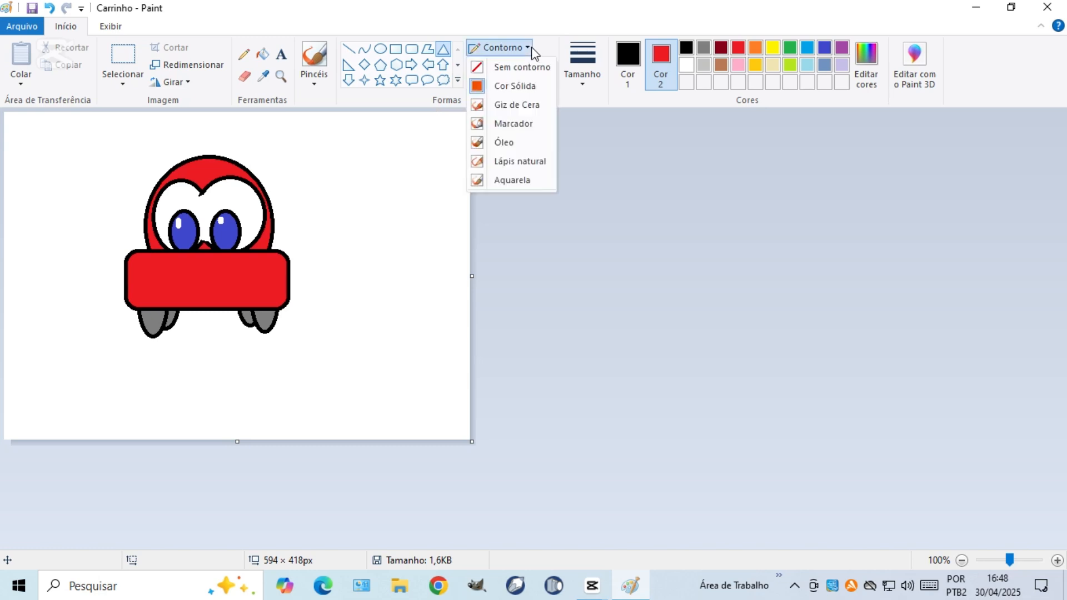
{"action": "left_click", "coordinate": [512, 66]}
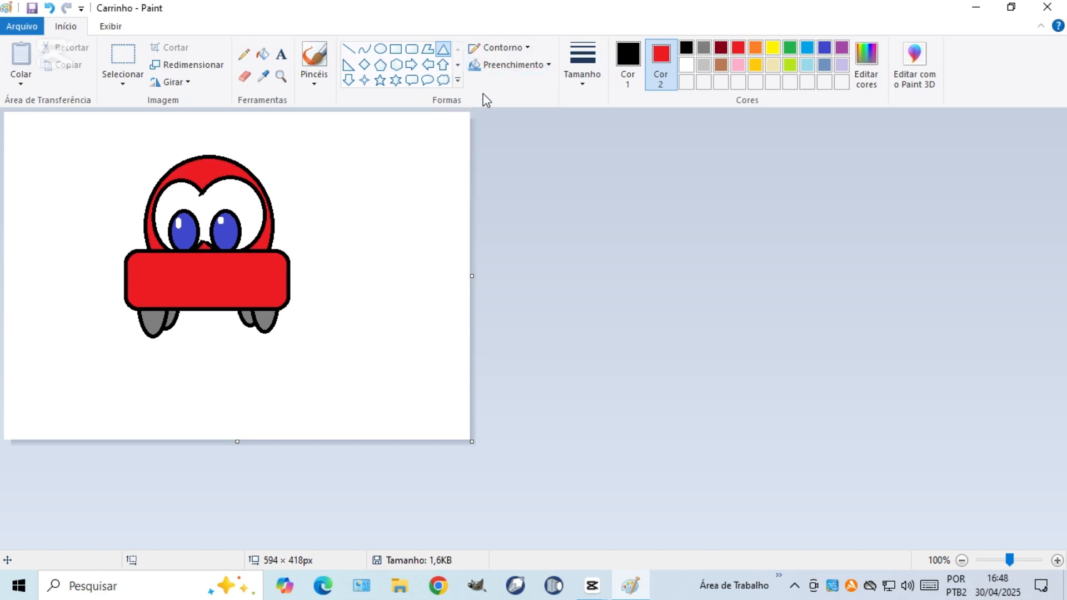
{"action": "mouse_move", "coordinate": [192, 249]}
{"action": "left_mouse_down"}
{"action": "mouse_move", "coordinate": [232, 274]}
{"action": "mouse_move", "coordinate": [207, 255]}
{"action": "left_mouse_up"}
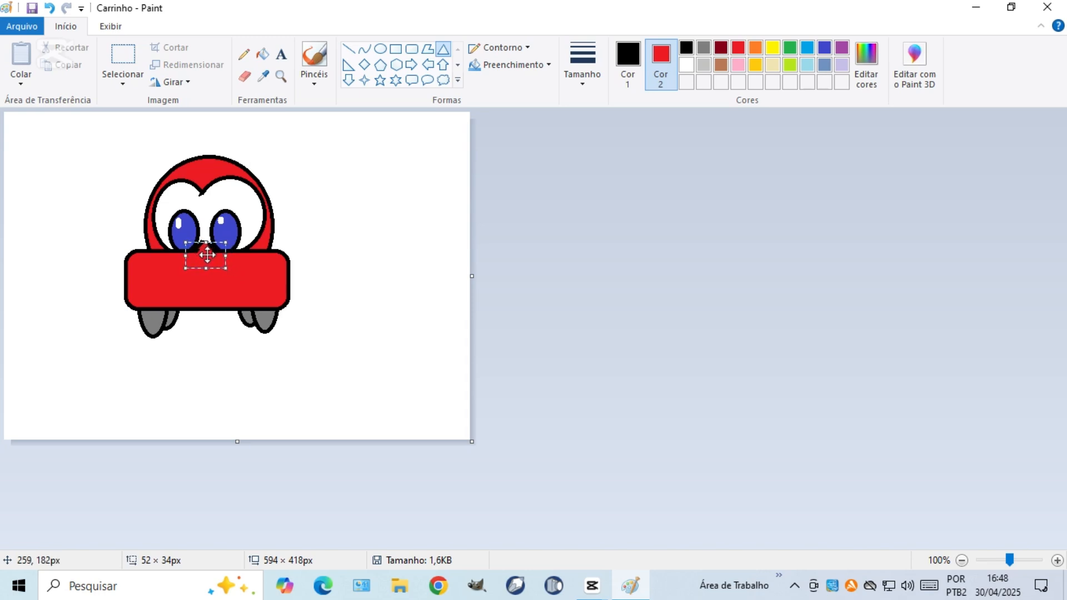
{"action": "left_click", "coordinate": [539, 296]}
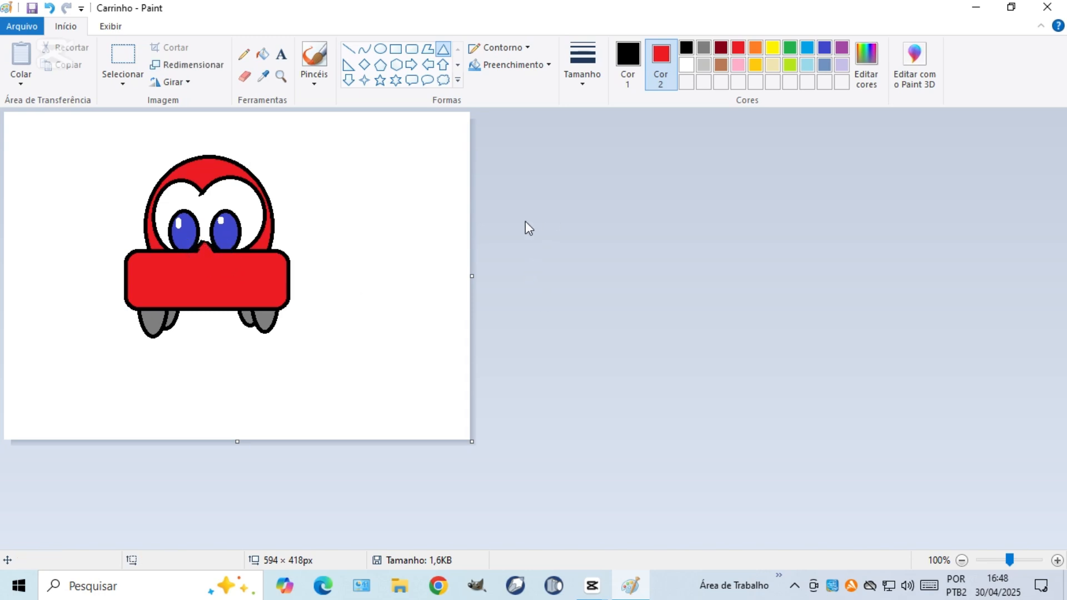
{"action": "left_click", "coordinate": [526, 47]}
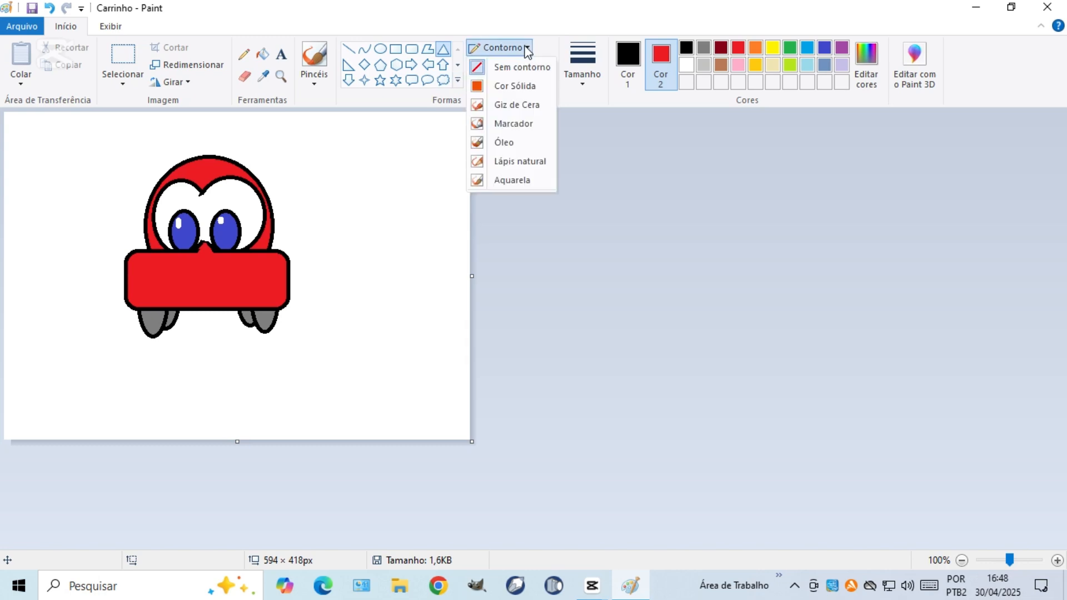
{"action": "left_click", "coordinate": [515, 89]}
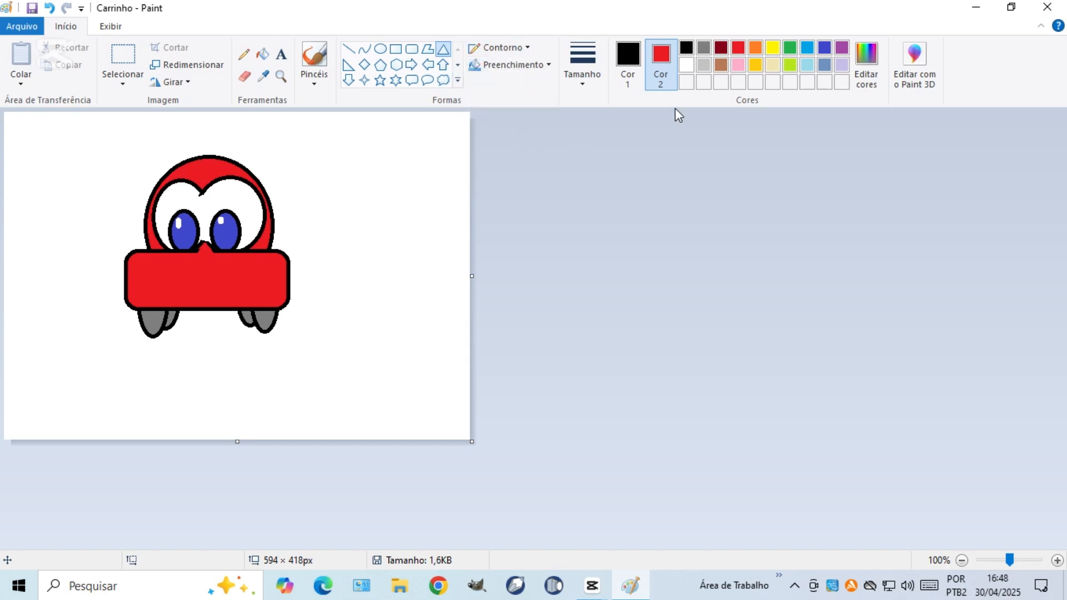
{"action": "left_click", "coordinate": [703, 64]}
{"action": "left_click", "coordinate": [737, 46]}
{"action": "left_click_drag", "start_coordinate": [155, 262], "coordinate": [189, 288]}
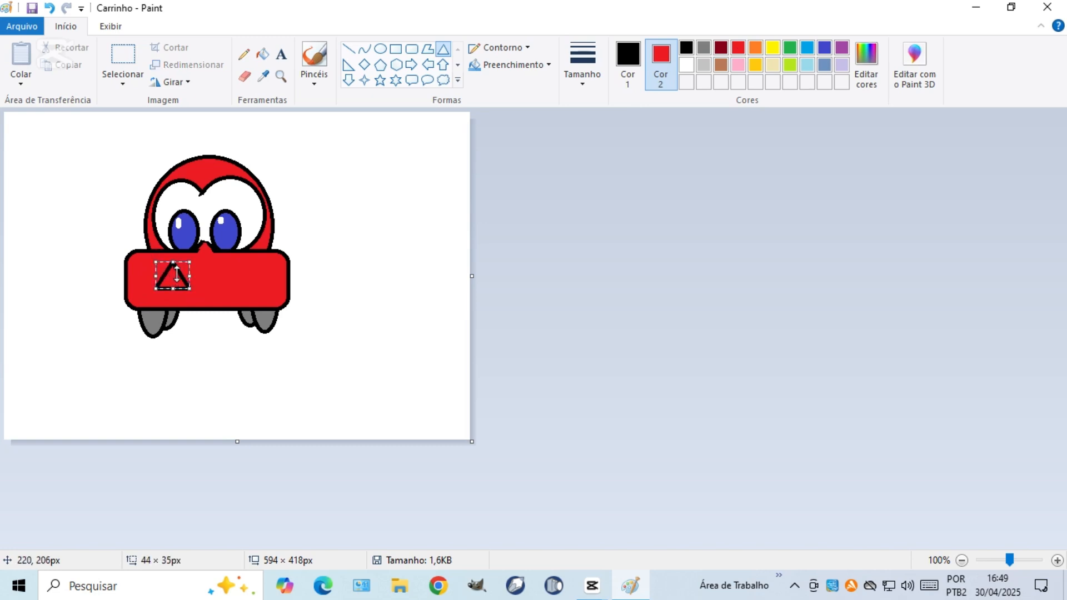
{"action": "left_click_drag", "start_coordinate": [172, 275], "coordinate": [577, 258]}
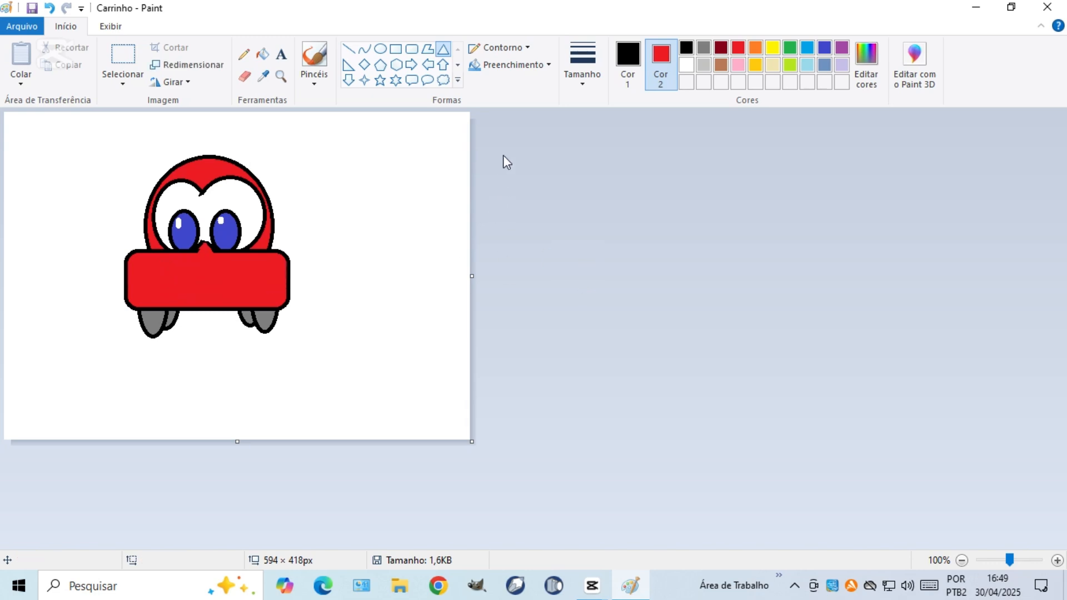
Step: Draw a red ellipse with solid outline, about 125 × 40 px, in the middle of the rounded rectangle as the mouth
{"action": "left_click", "coordinate": [380, 48]}
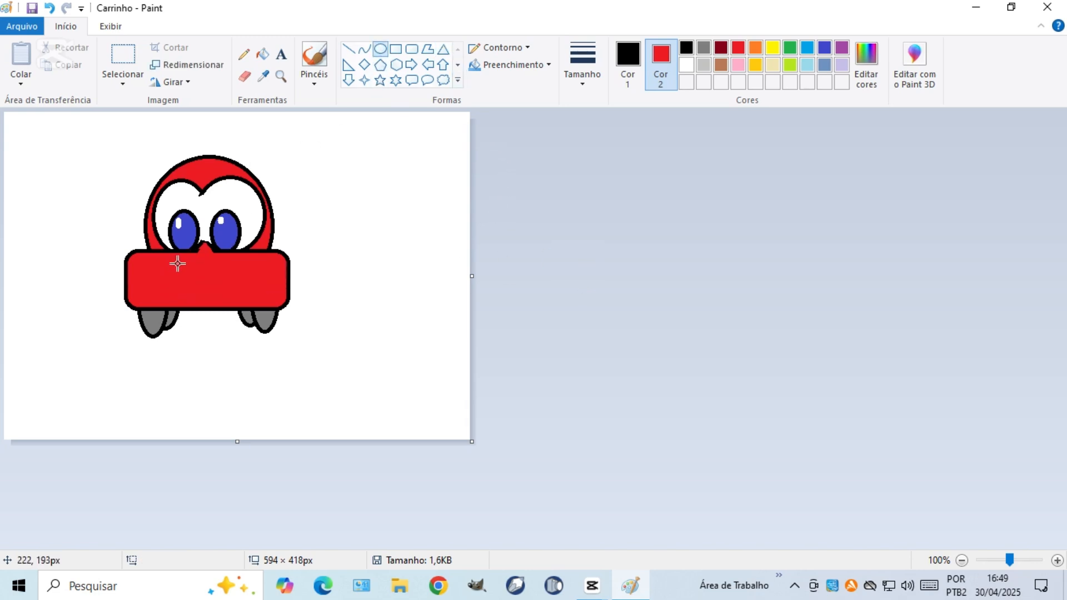
{"action": "left_click_drag", "start_coordinate": [162, 263], "coordinate": [256, 291]}
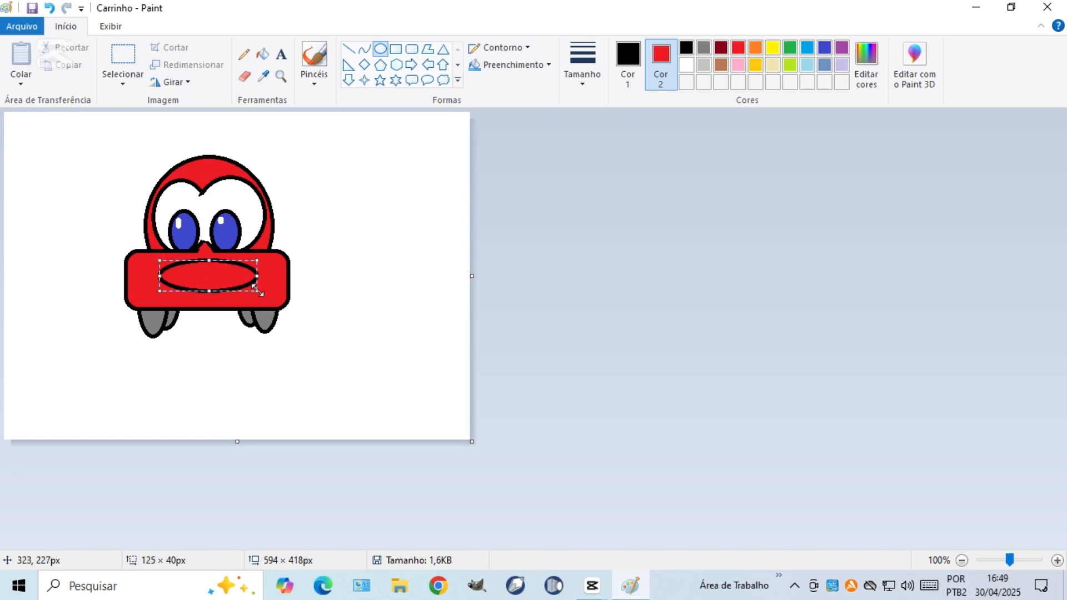
{"action": "left_click", "coordinate": [484, 275]}
Step: Cover the upper part of the mouth ellipse with a red ellipse without outline, about 129 × 20 px, to leave a smile
{"action": "left_click", "coordinate": [528, 48]}
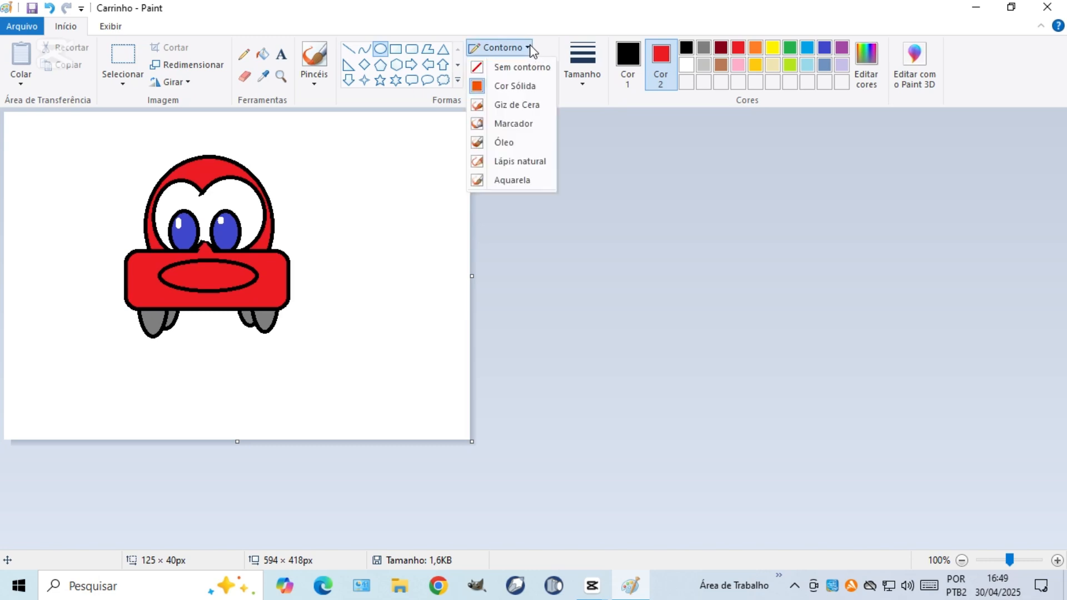
{"action": "left_click", "coordinate": [523, 67]}
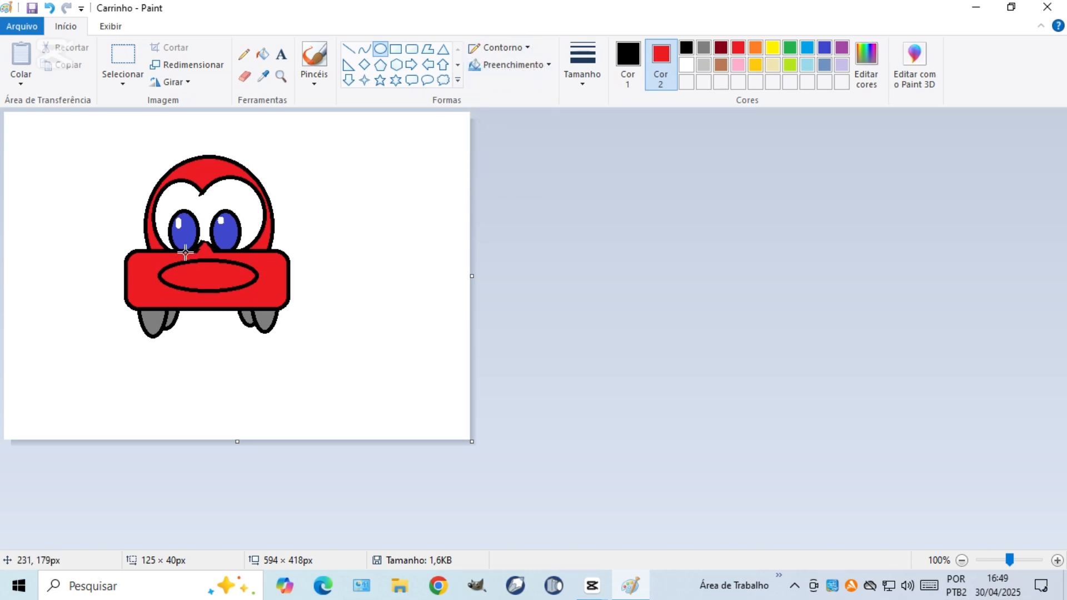
{"action": "left_click_drag", "start_coordinate": [156, 263], "coordinate": [228, 265]}
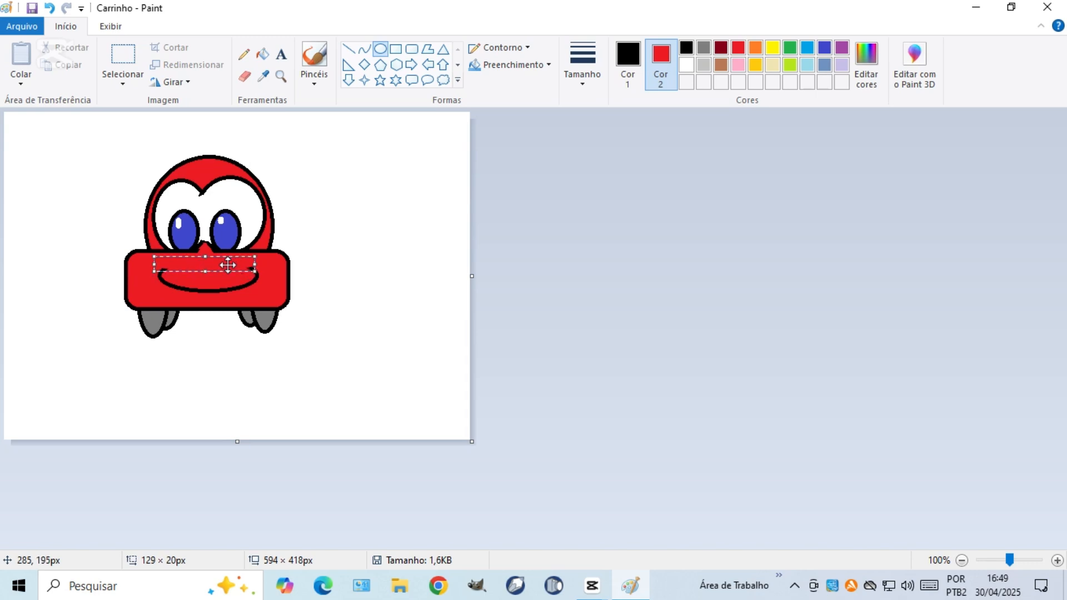
{"action": "left_click", "coordinate": [527, 293]}
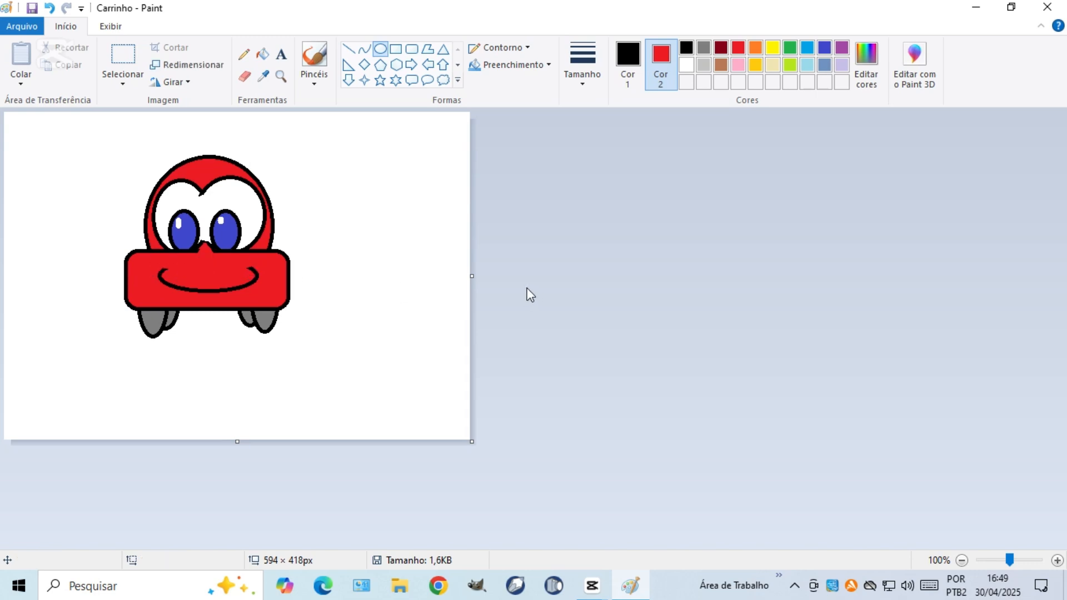
Step: Draw a flat light gray ellipse with solid outline over the lower edge of the rounded rectangle, below the smile
{"action": "left_click", "coordinate": [528, 48]}
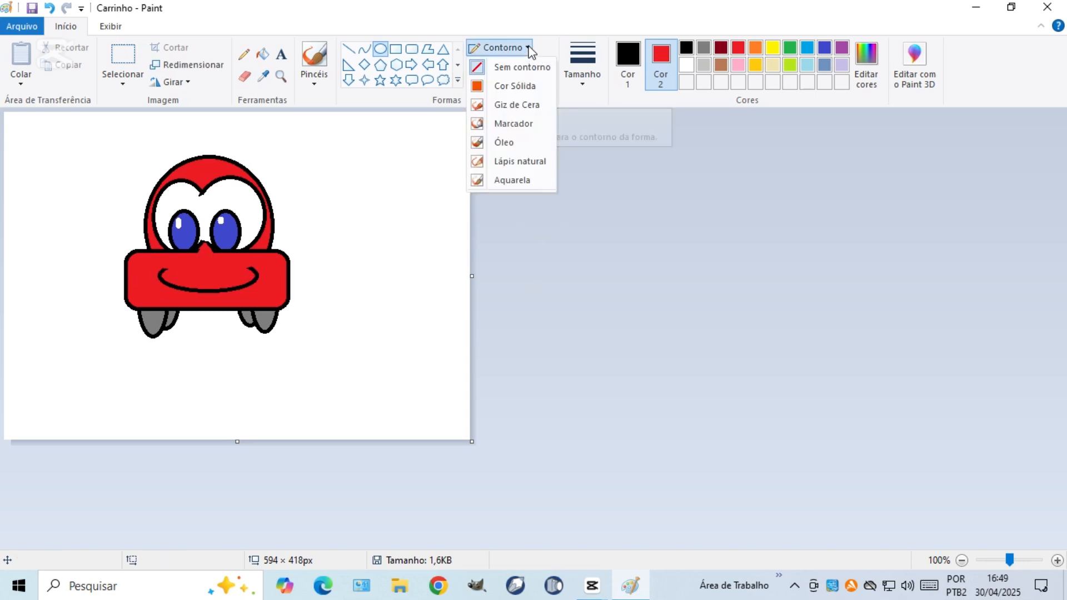
{"action": "left_click", "coordinate": [518, 88]}
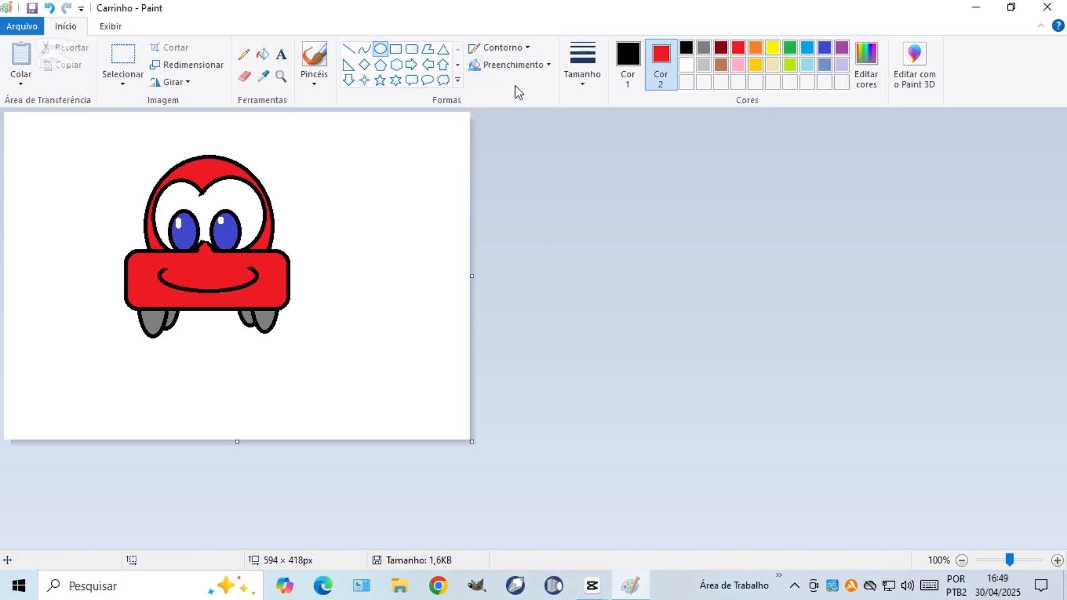
{"action": "left_click", "coordinate": [705, 64]}
{"action": "left_click_drag", "start_coordinate": [155, 298], "coordinate": [262, 317]}
{"action": "left_click", "coordinate": [542, 258]}
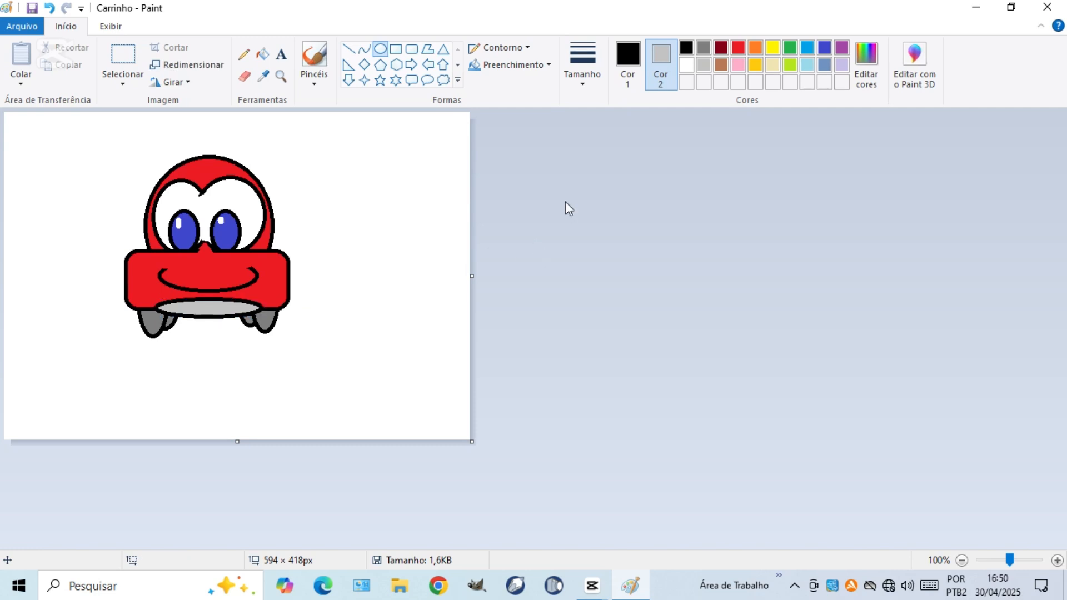
{"action": "left_click", "coordinate": [771, 45]}
{"action": "left_click", "coordinate": [633, 59]}
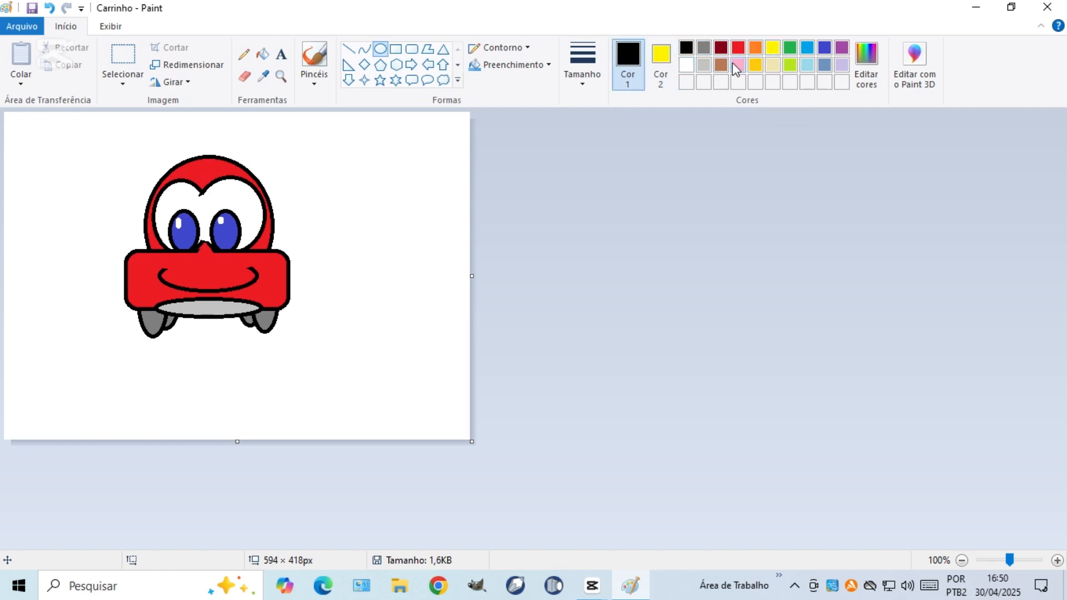
{"action": "left_click", "coordinate": [659, 55]}
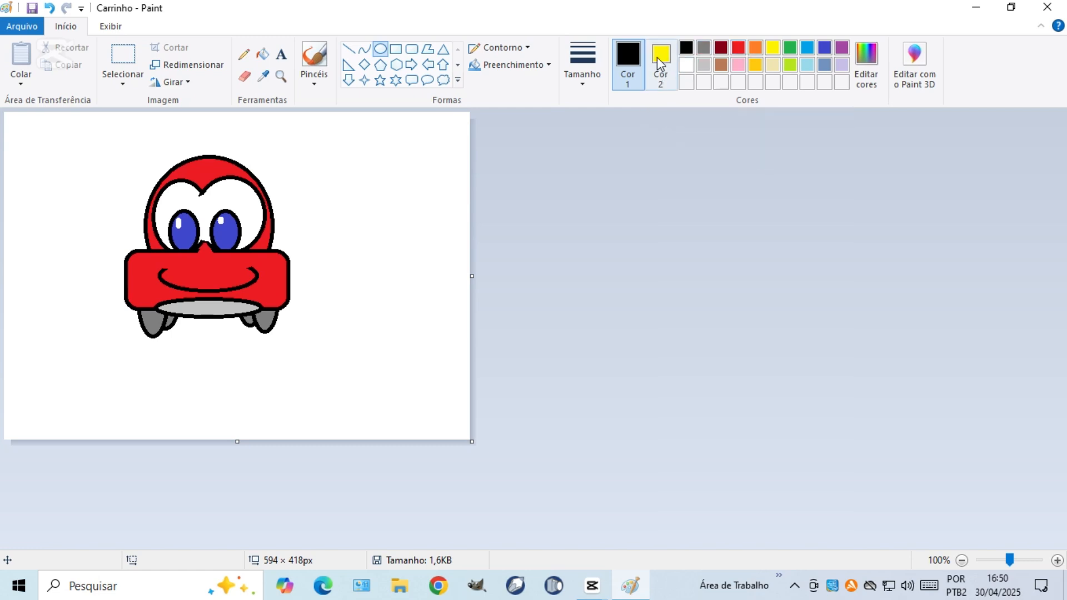
Step: Draw a red circle with solid outline overlapping the left end of the rounded rectangle as a headlight
{"action": "left_click", "coordinate": [739, 49]}
{"action": "left_click", "coordinate": [526, 50]}
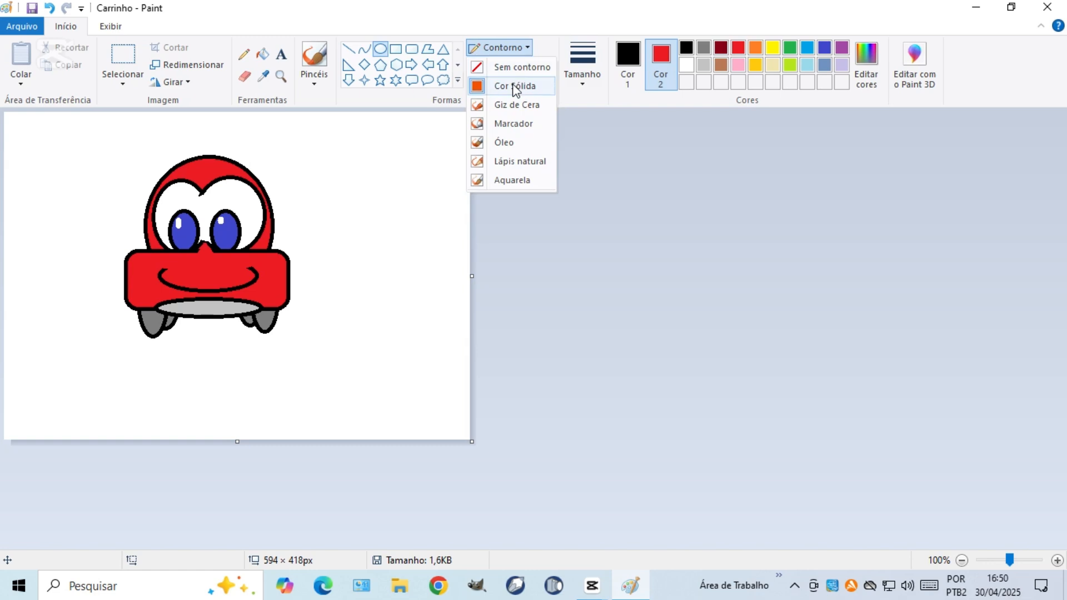
{"action": "left_click", "coordinate": [512, 85]}
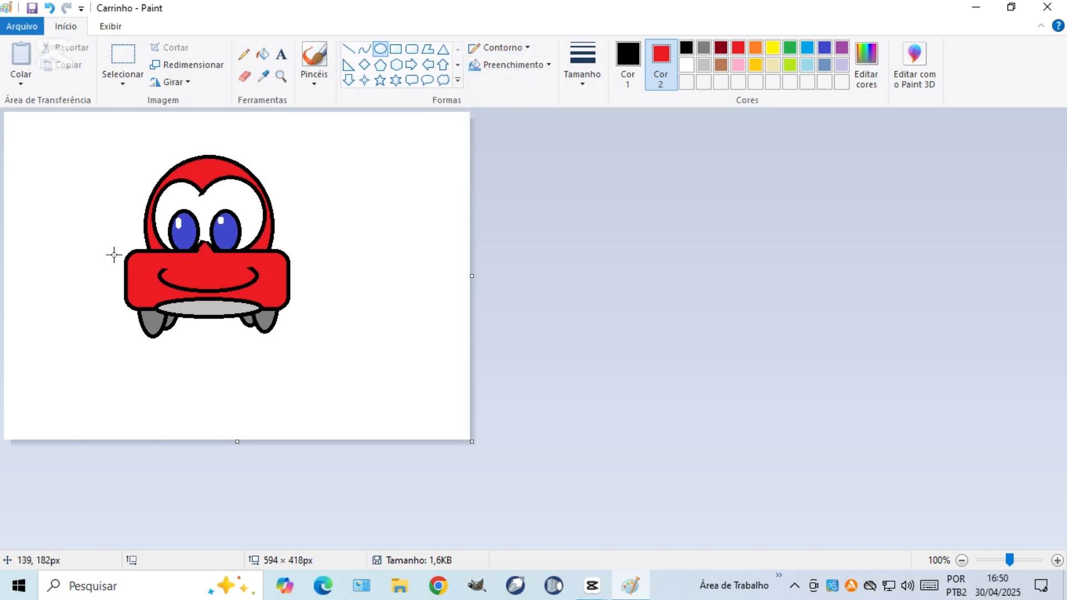
{"action": "left_click_drag", "start_coordinate": [113, 262], "coordinate": [152, 301]}
{"action": "left_click", "coordinate": [485, 295]}
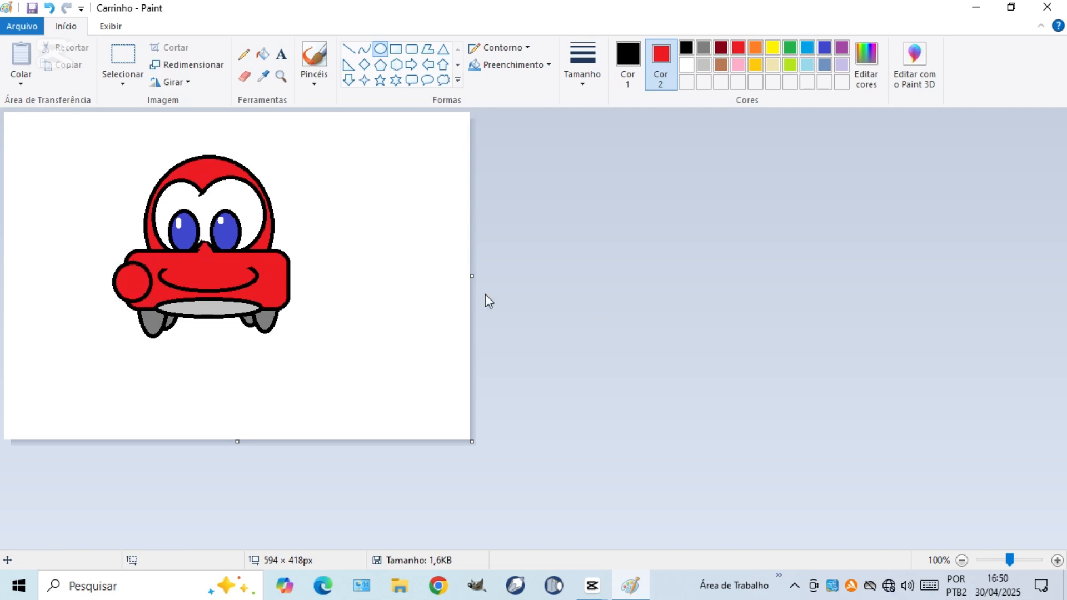
Step: Draw a red circle with solid outline, about 51 × 53 px, overlapping the right end of the rounded rectangle as the second headlight
{"action": "left_click_drag", "start_coordinate": [268, 264], "coordinate": [289, 282]}
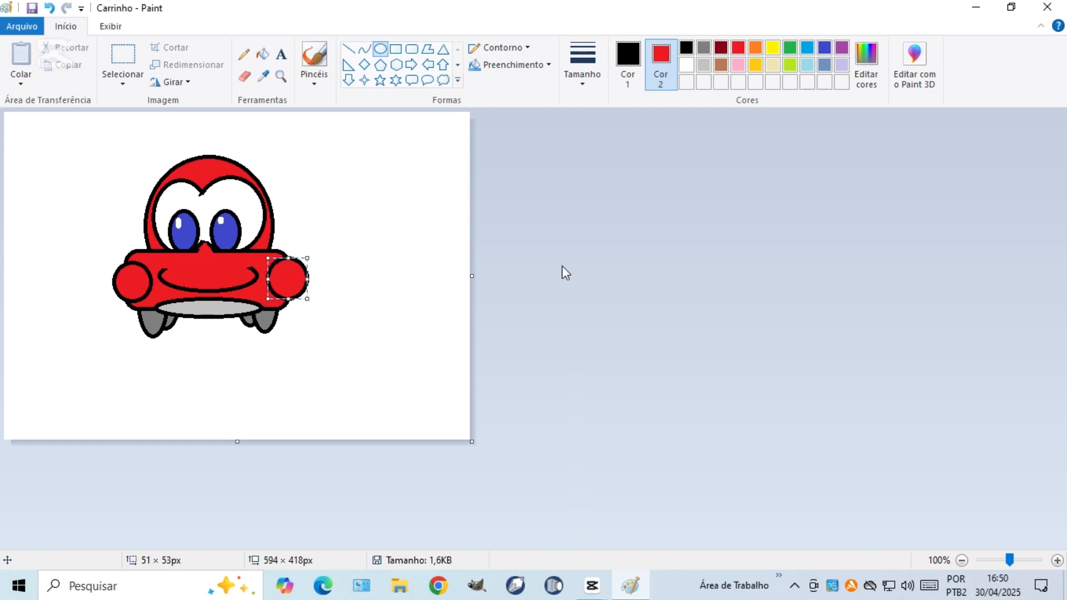
{"action": "left_click_drag", "start_coordinate": [286, 277], "coordinate": [284, 277]}
{"action": "left_click", "coordinate": [585, 294]}
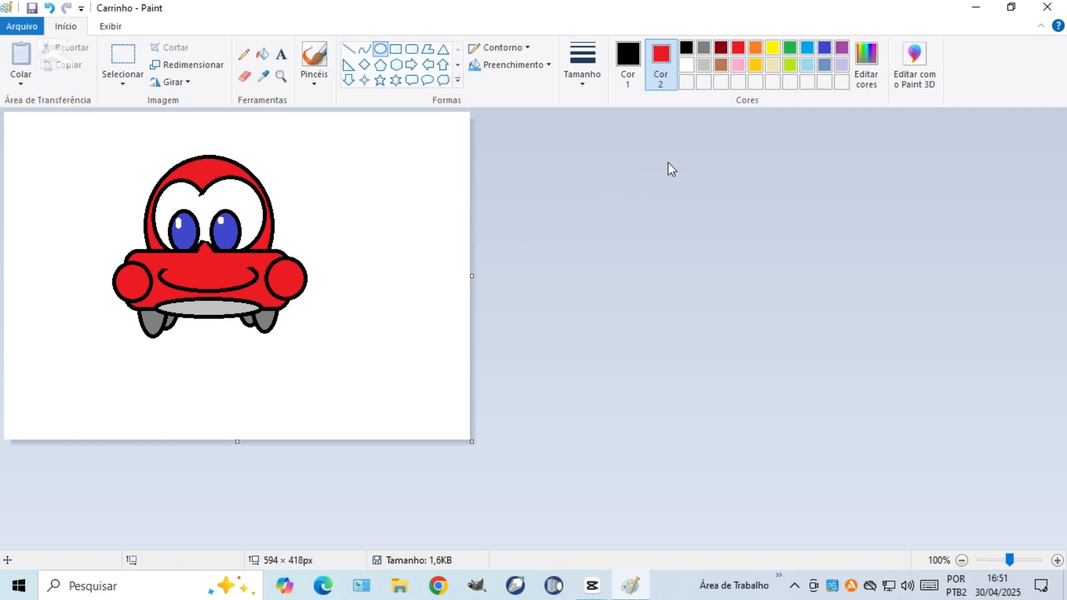
Step: Draw a smaller yellow circle with solid outline, about 34 × 35 px, centered inside each of the two red headlights
{"action": "left_click", "coordinate": [773, 47]}
{"action": "mouse_move", "coordinate": [277, 273]}
{"action": "left_mouse_down"}
{"action": "mouse_move", "coordinate": [305, 297]}
{"action": "mouse_move", "coordinate": [287, 280]}
{"action": "left_mouse_up"}
{"action": "left_click", "coordinate": [536, 277]}
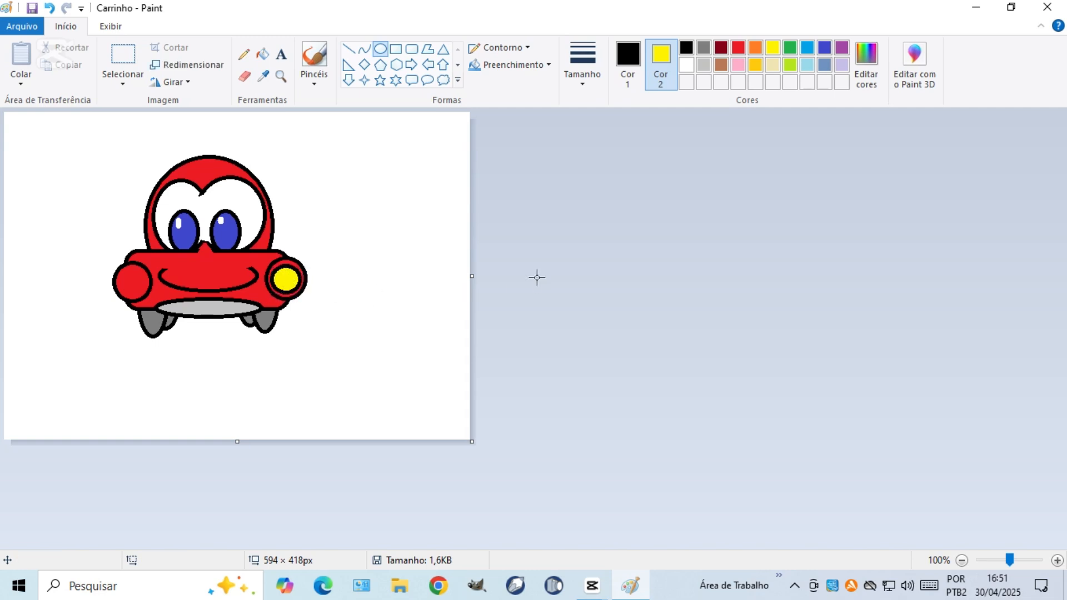
{"action": "left_click_drag", "start_coordinate": [120, 274], "coordinate": [150, 306]}
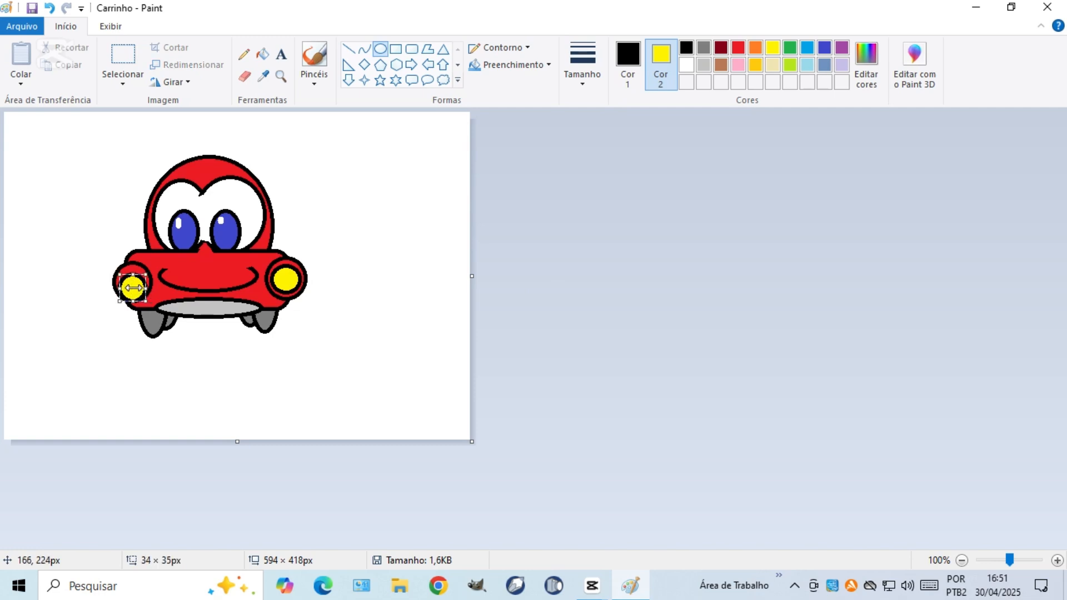
{"action": "left_click_drag", "start_coordinate": [132, 287], "coordinate": [131, 282]}
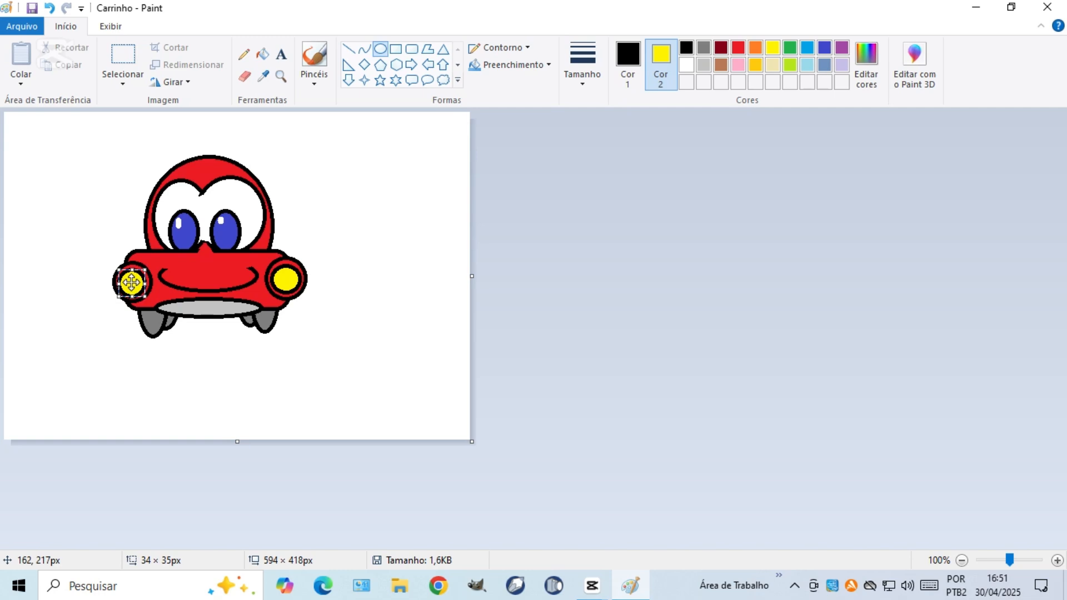
{"action": "left_click", "coordinate": [557, 287]}
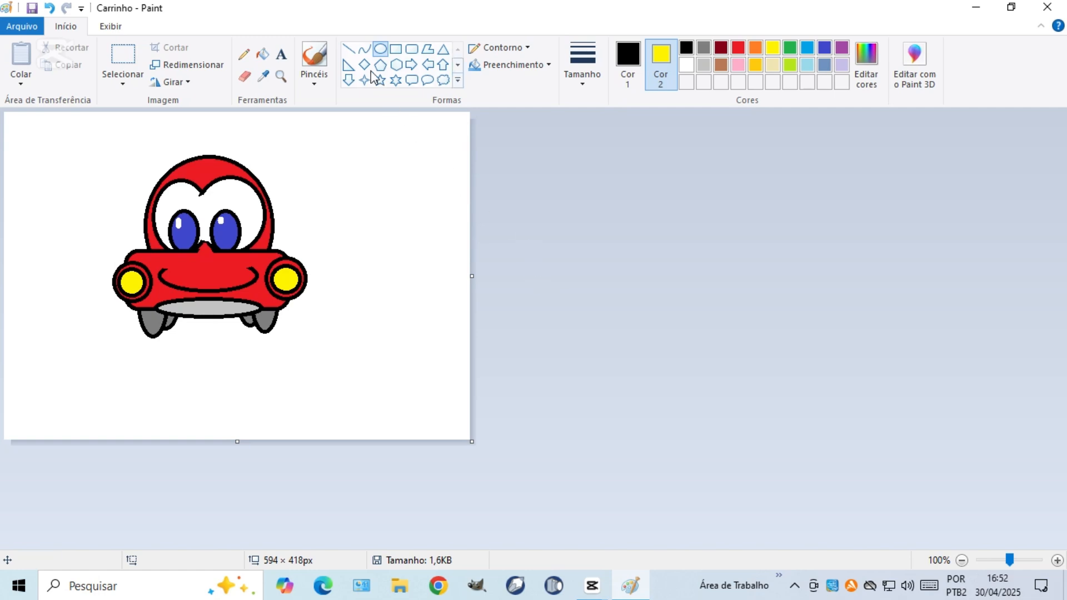
Step: Draw a black horizontal horizon line from each headlight out to the nearest side edge of the canvas
{"action": "left_click", "coordinate": [350, 51]}
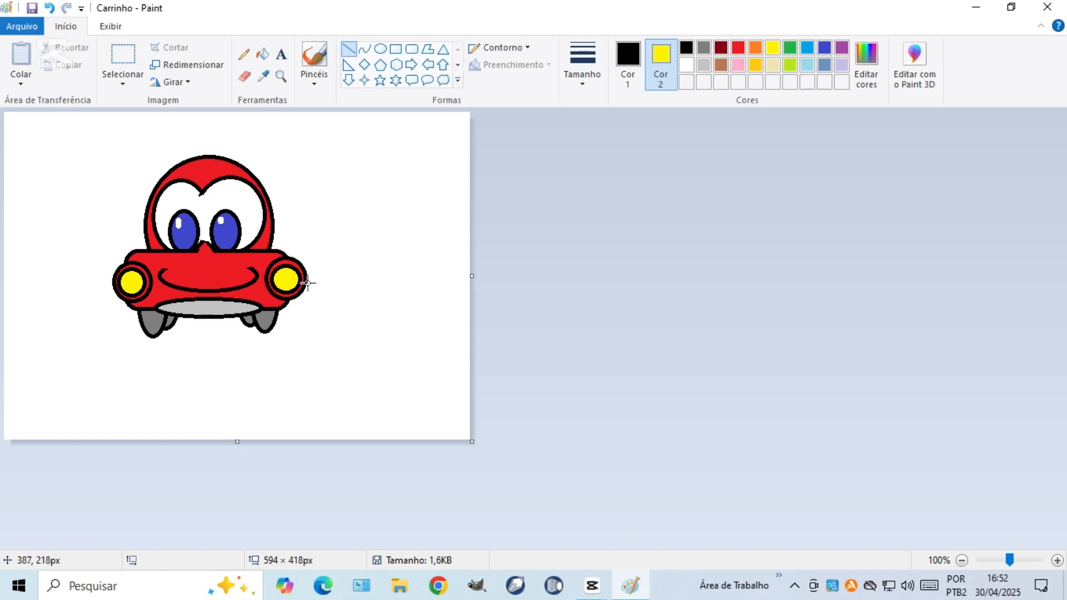
{"action": "left_click_drag", "start_coordinate": [307, 283], "coordinate": [476, 284]}
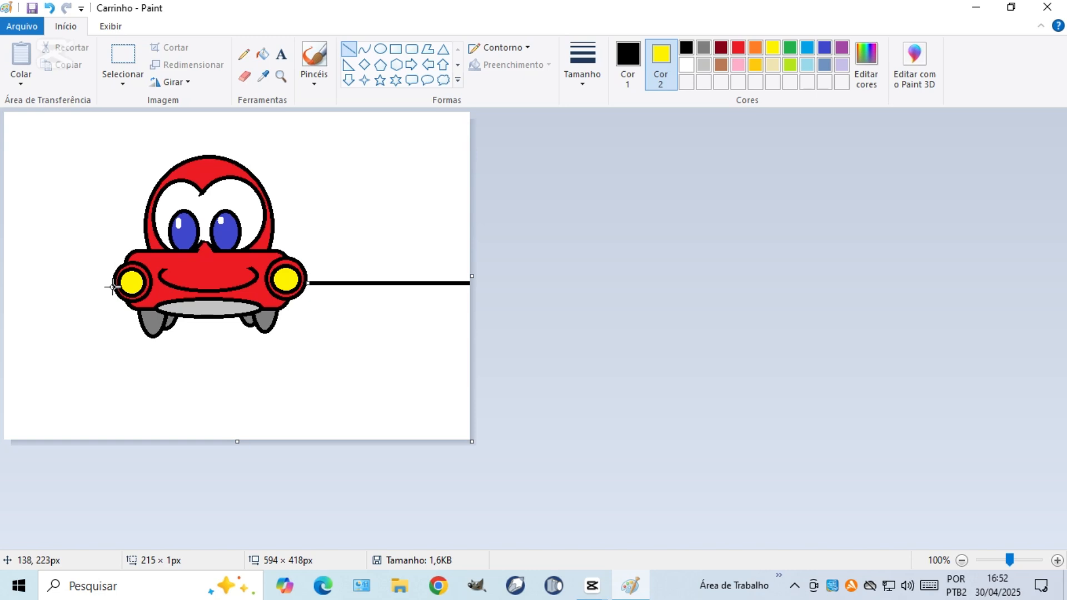
{"action": "left_click_drag", "start_coordinate": [113, 288], "coordinate": [1, 287]}
{"action": "left_click", "coordinate": [1, 287]}
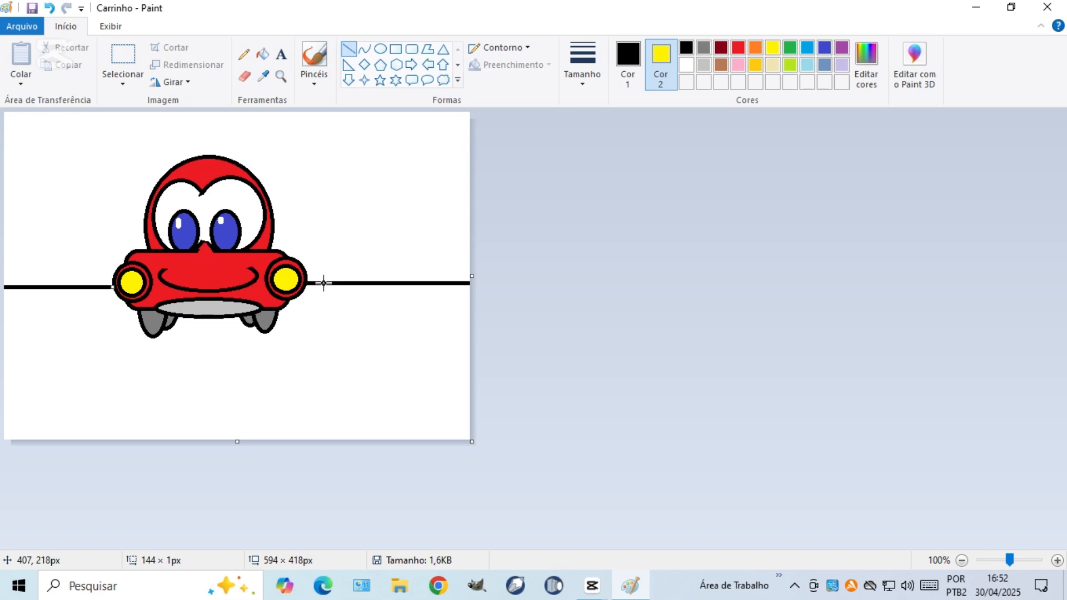
Step: Draw two black slanted lines from the horizon, beside each headlight, spreading outward to the canvas's lower edge as road edges
{"action": "left_click_drag", "start_coordinate": [323, 284], "coordinate": [371, 445]}
{"action": "left_click", "coordinate": [347, 454]}
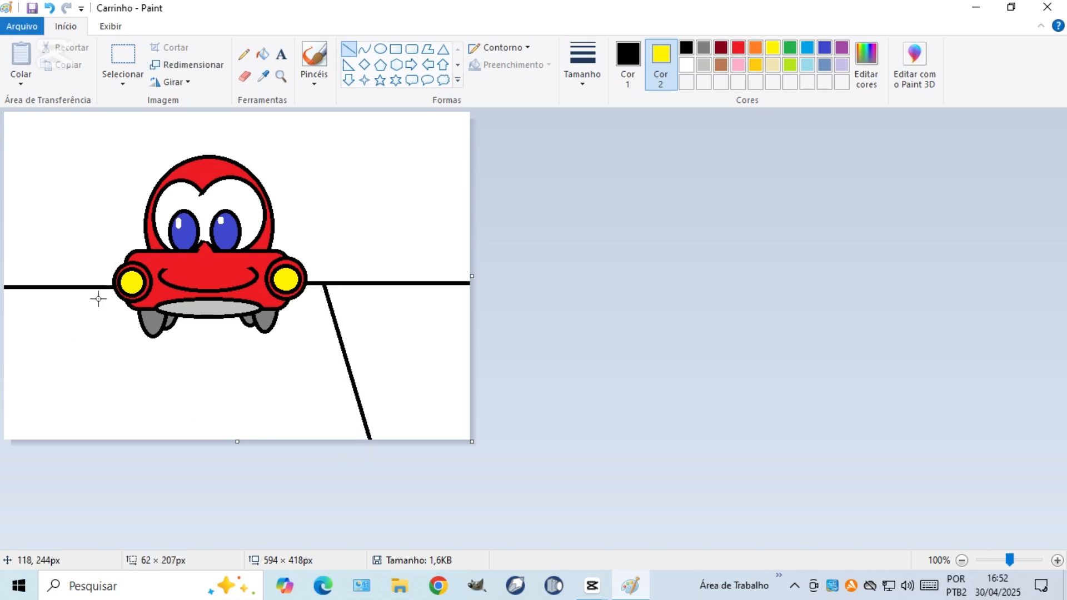
{"action": "left_click_drag", "start_coordinate": [96, 286], "coordinate": [54, 452]}
{"action": "left_click", "coordinate": [70, 456]}
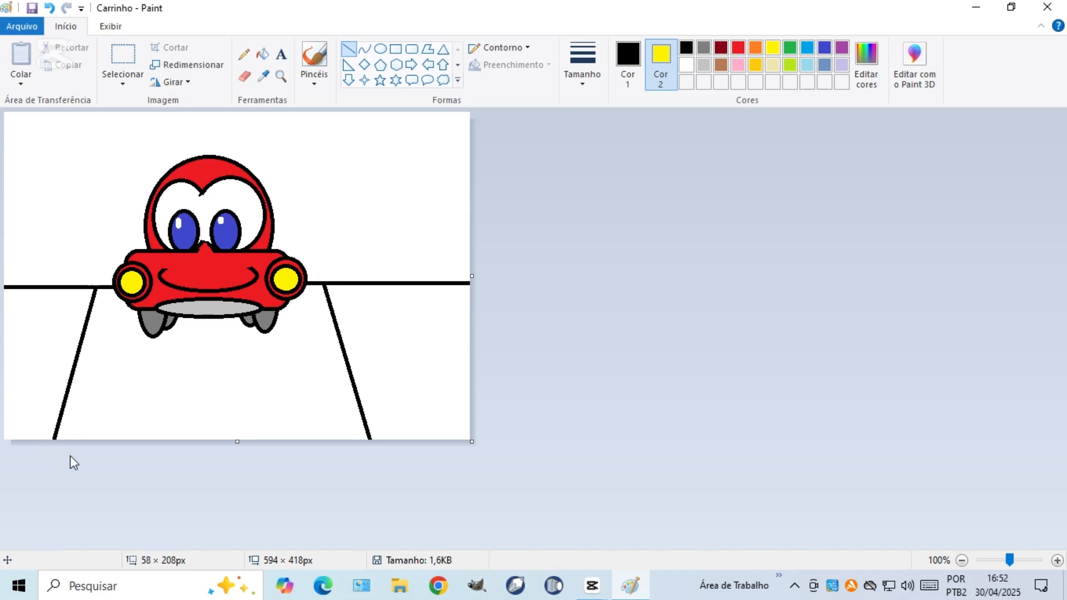
Step: Fill the ground areas on both sides of the road with green and the road itself with light gray
{"action": "left_click", "coordinate": [629, 70]}
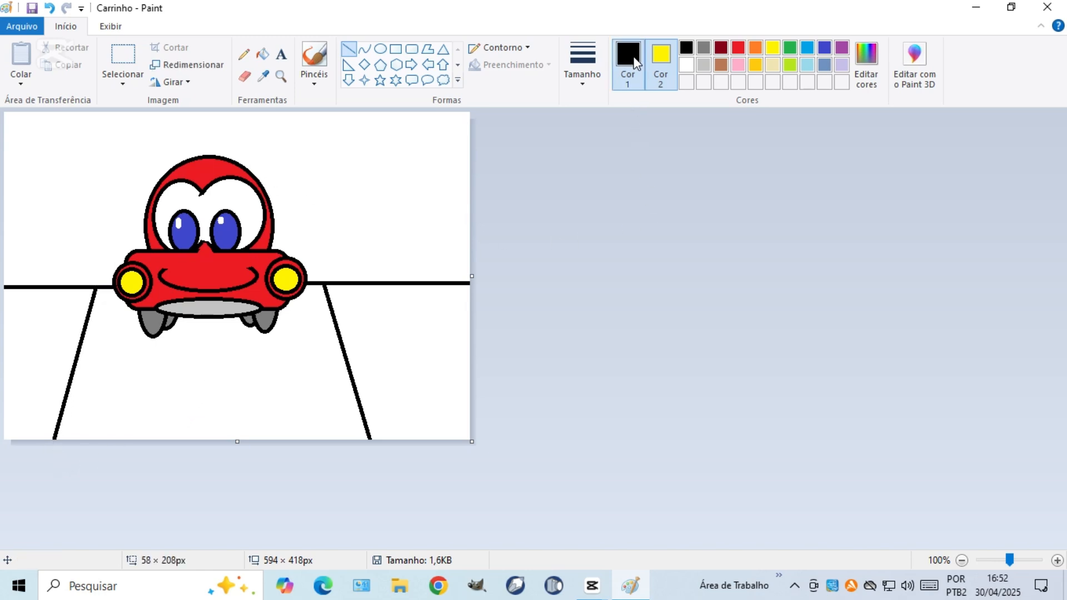
{"action": "left_click", "coordinate": [790, 48]}
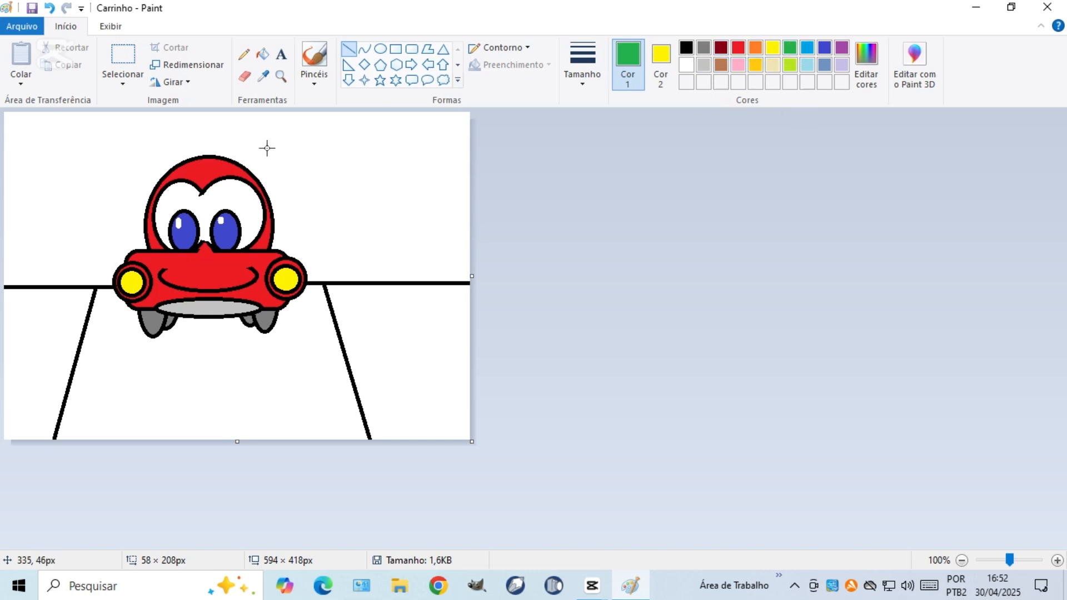
{"action": "left_click", "coordinate": [263, 53]}
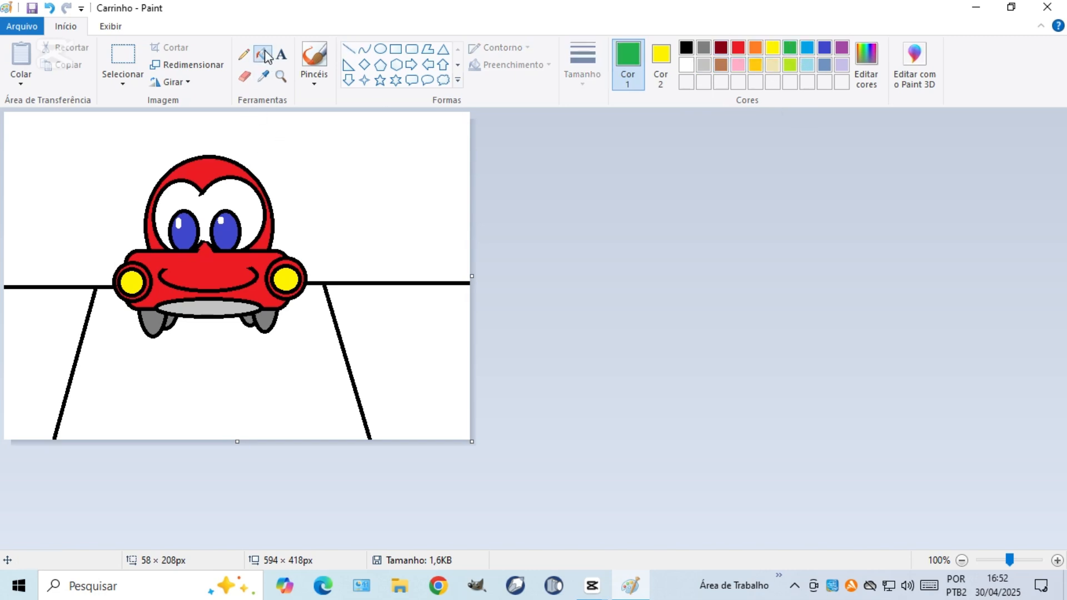
{"action": "left_click", "coordinate": [33, 327]}
{"action": "left_click", "coordinate": [410, 338]}
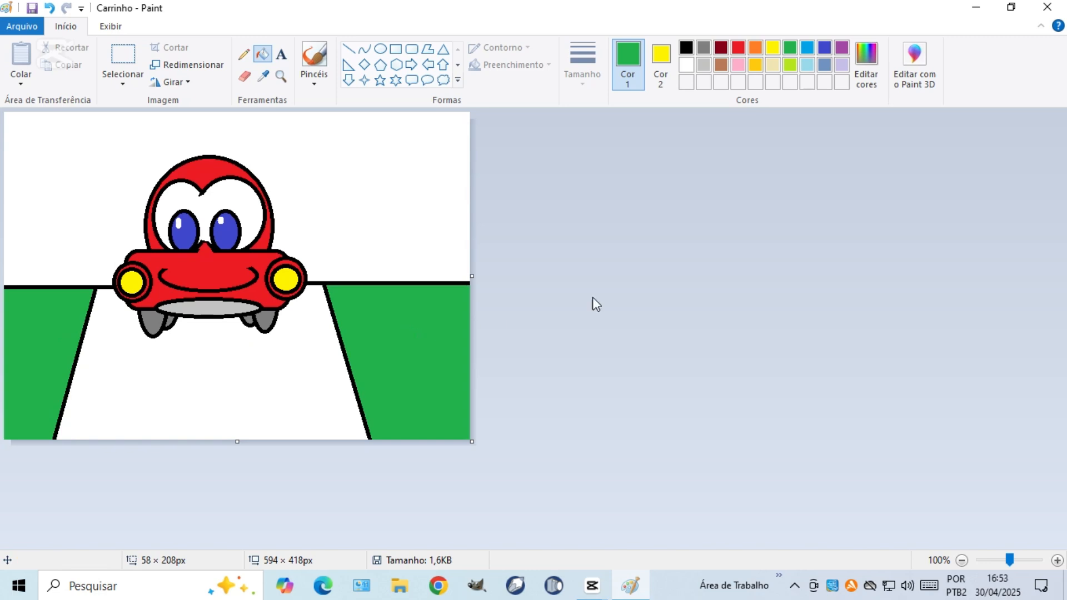
{"action": "left_click", "coordinate": [705, 65]}
{"action": "left_click", "coordinate": [228, 365]}
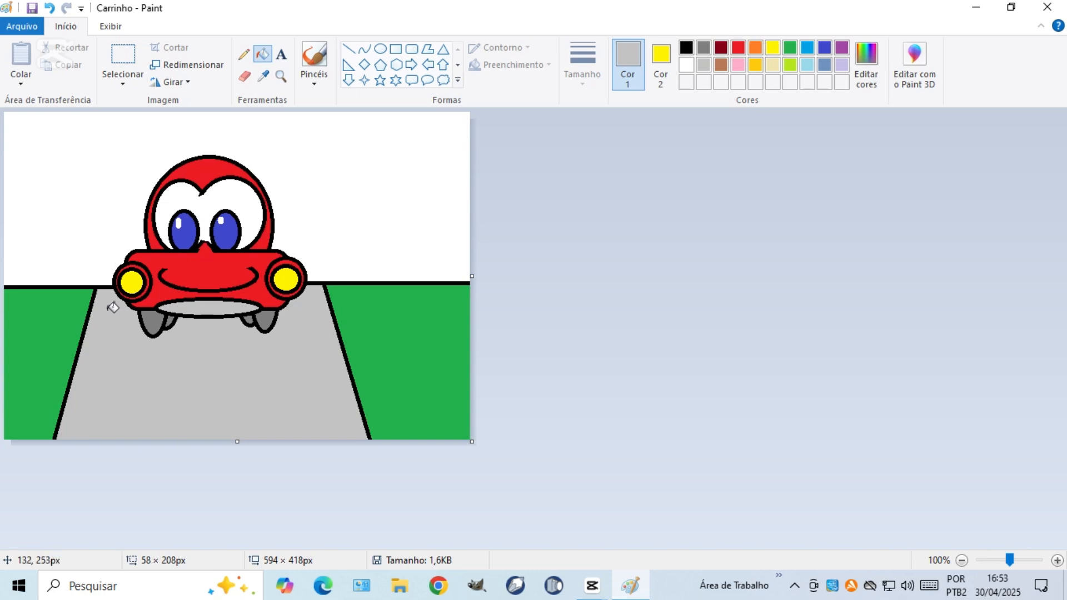
Step: Draw three solid black rectangles of different heights on the horizon right of the car as buildings, the first about 74 × 161 px
{"action": "left_click", "coordinate": [687, 48]}
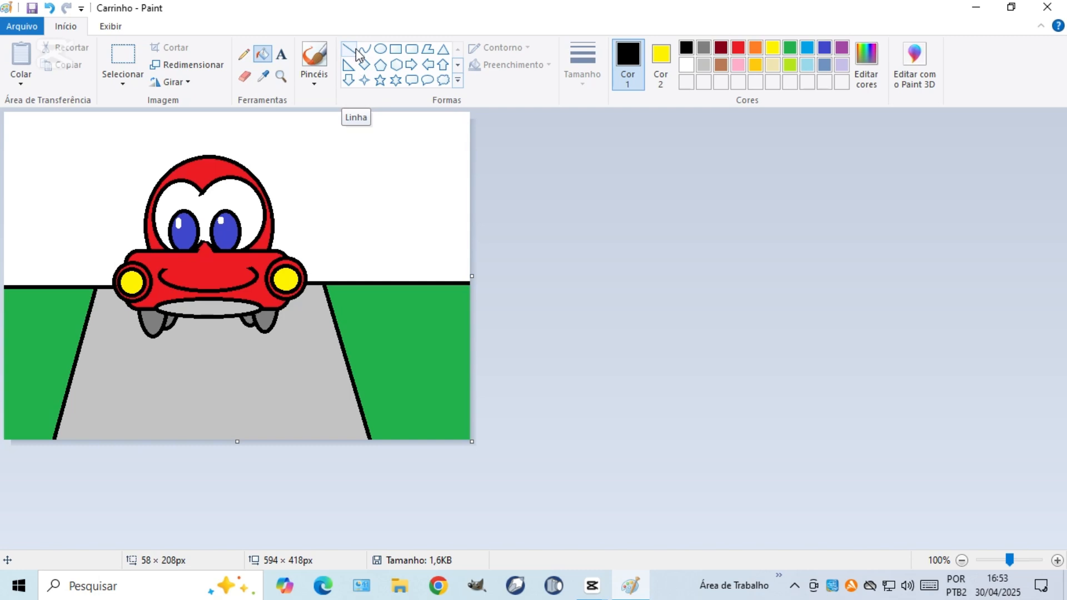
{"action": "left_click", "coordinate": [396, 49]}
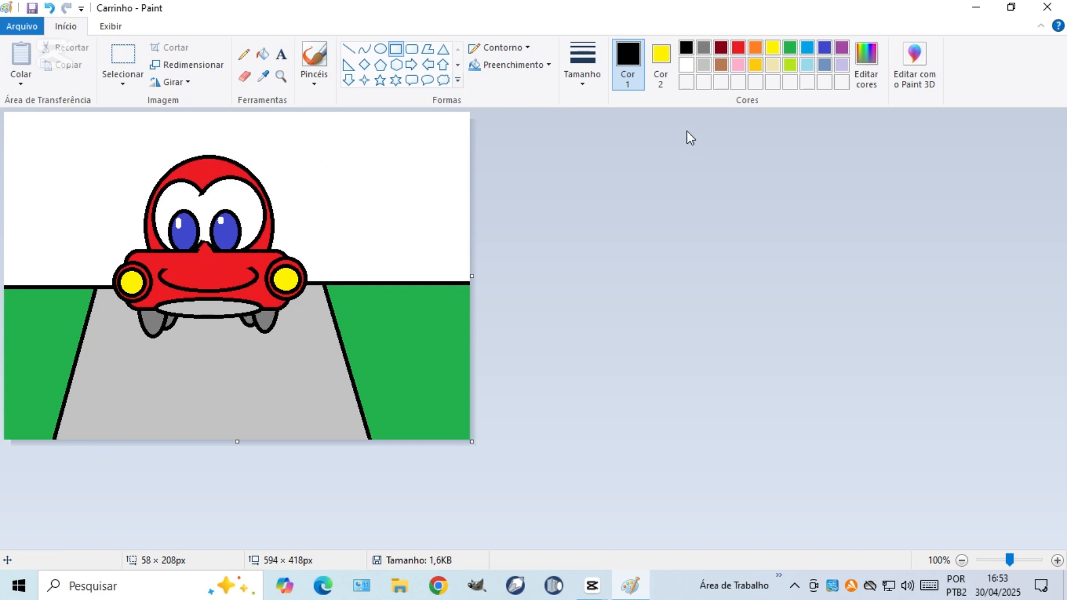
{"action": "left_click", "coordinate": [668, 62]}
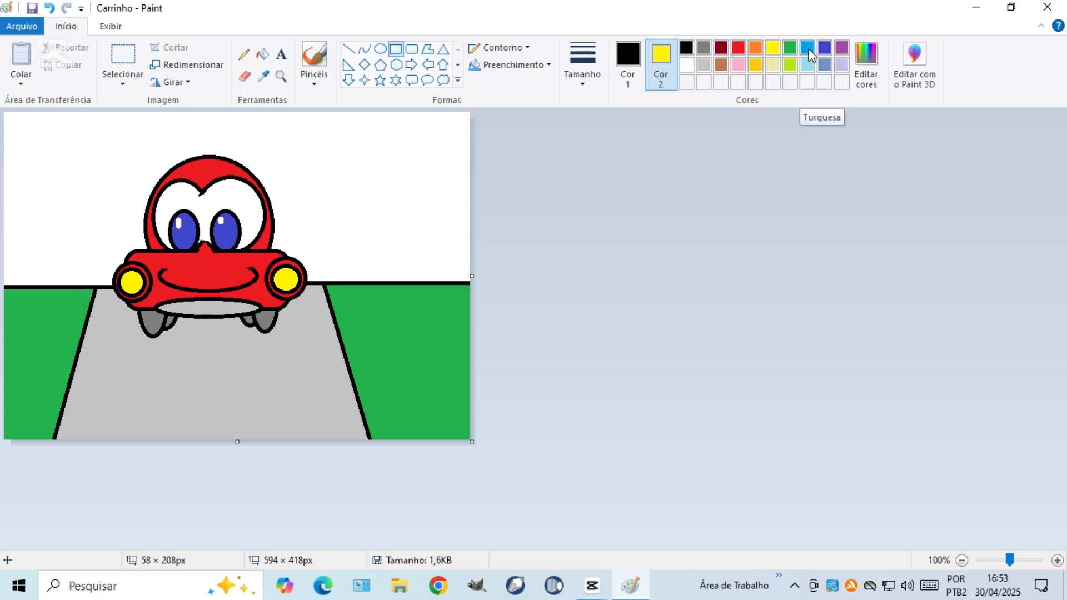
{"action": "left_click", "coordinate": [688, 50]}
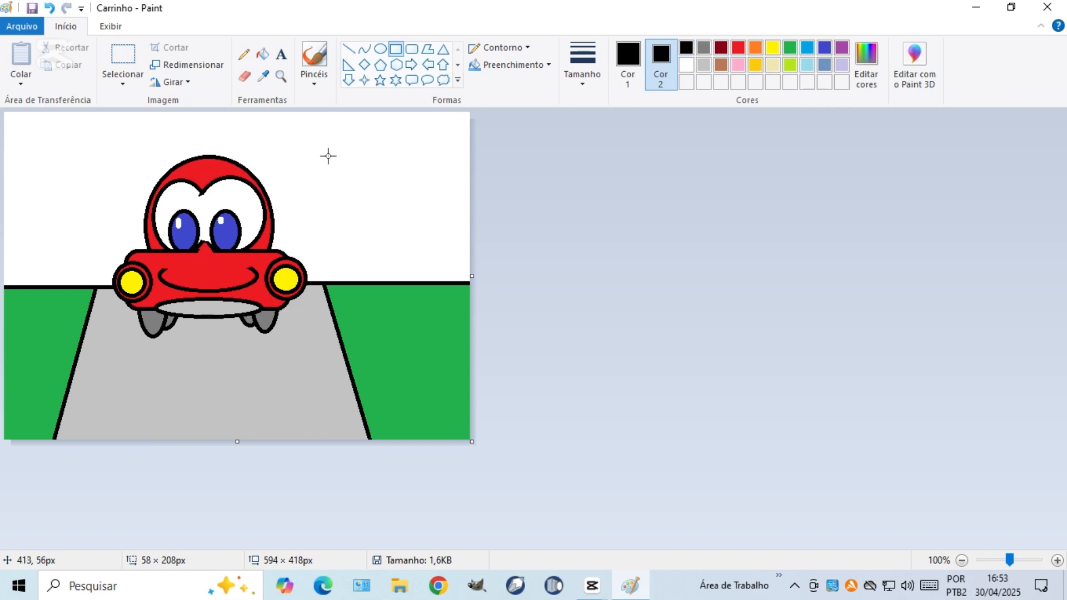
{"action": "left_click_drag", "start_coordinate": [326, 156], "coordinate": [385, 282]}
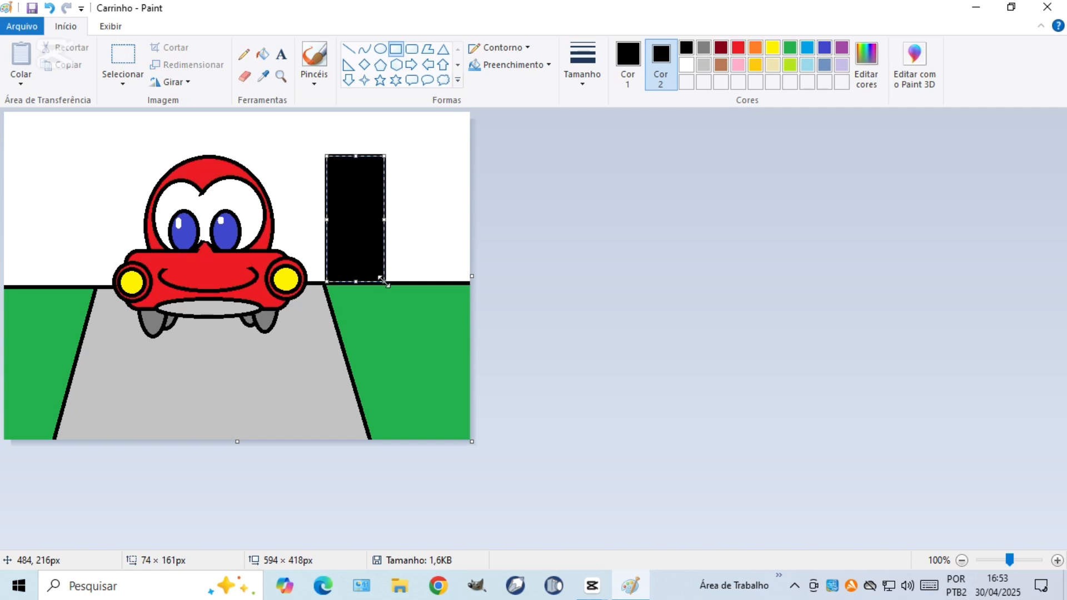
{"action": "left_click", "coordinate": [520, 272]}
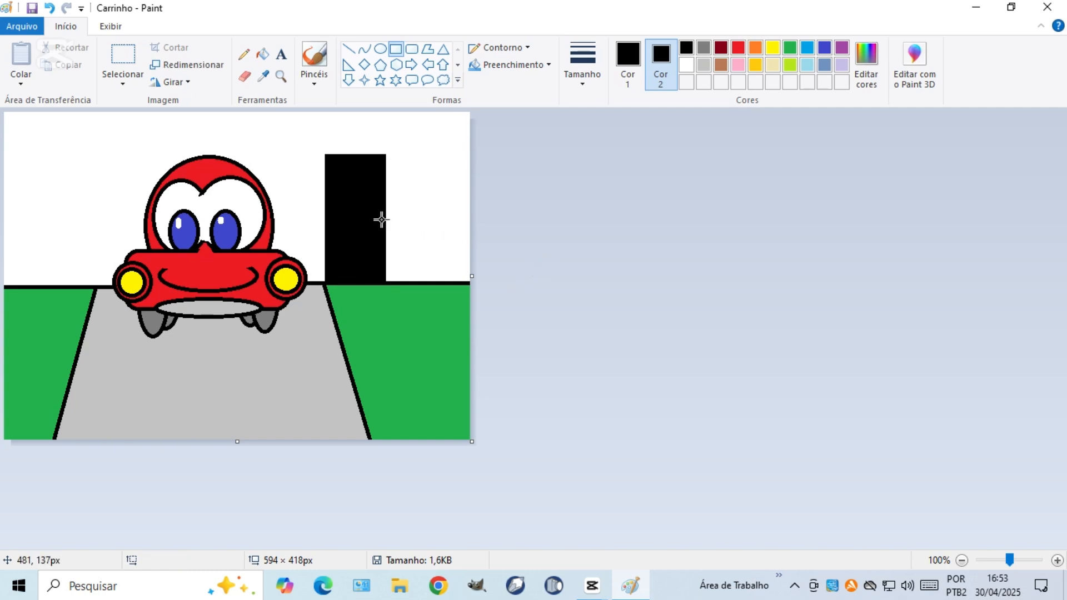
{"action": "left_click_drag", "start_coordinate": [392, 211], "coordinate": [429, 283]}
{"action": "left_click", "coordinate": [531, 260]}
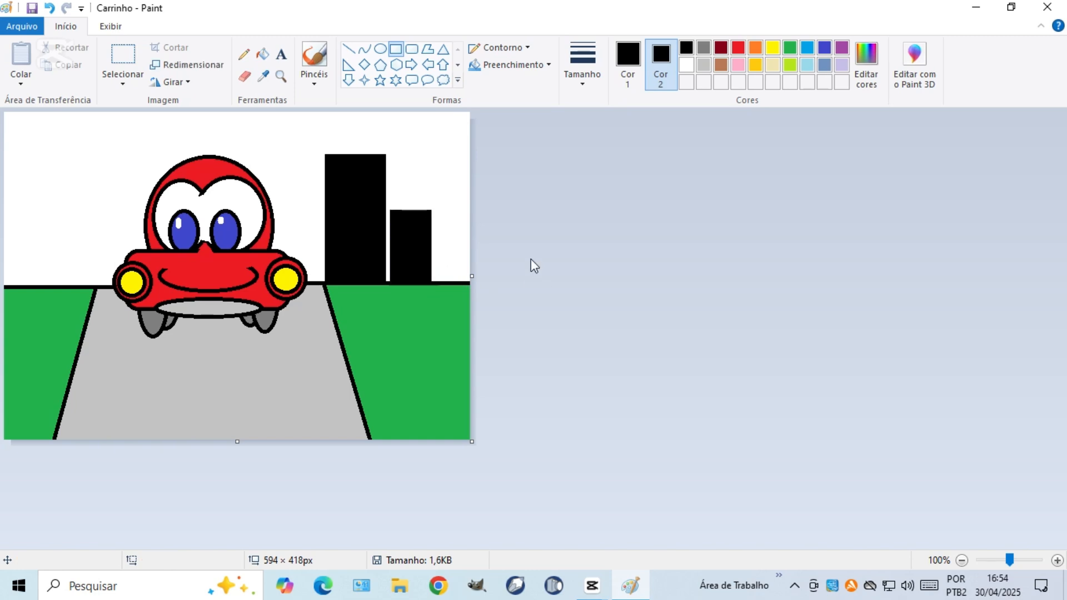
{"action": "left_click_drag", "start_coordinate": [426, 149], "coordinate": [479, 281]}
{"action": "left_click", "coordinate": [537, 281]}
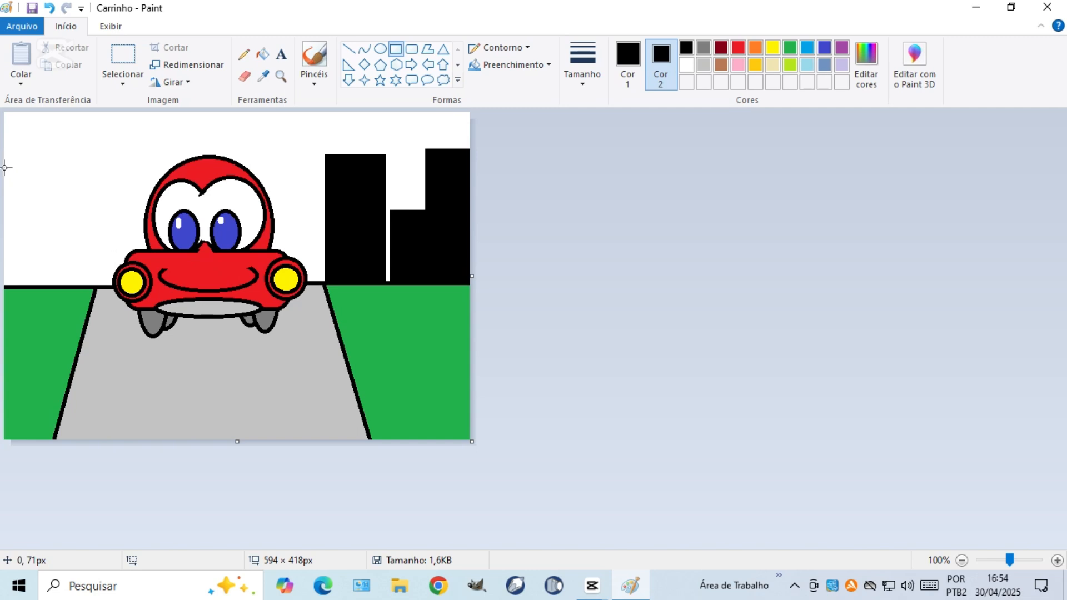
Step: Draw two solid black buildings on the horizon left of the car, about 48 × 153 px at the canvas edge and 66 × 86 px beside it
{"action": "left_click_drag", "start_coordinate": [5, 168], "coordinate": [42, 287]}
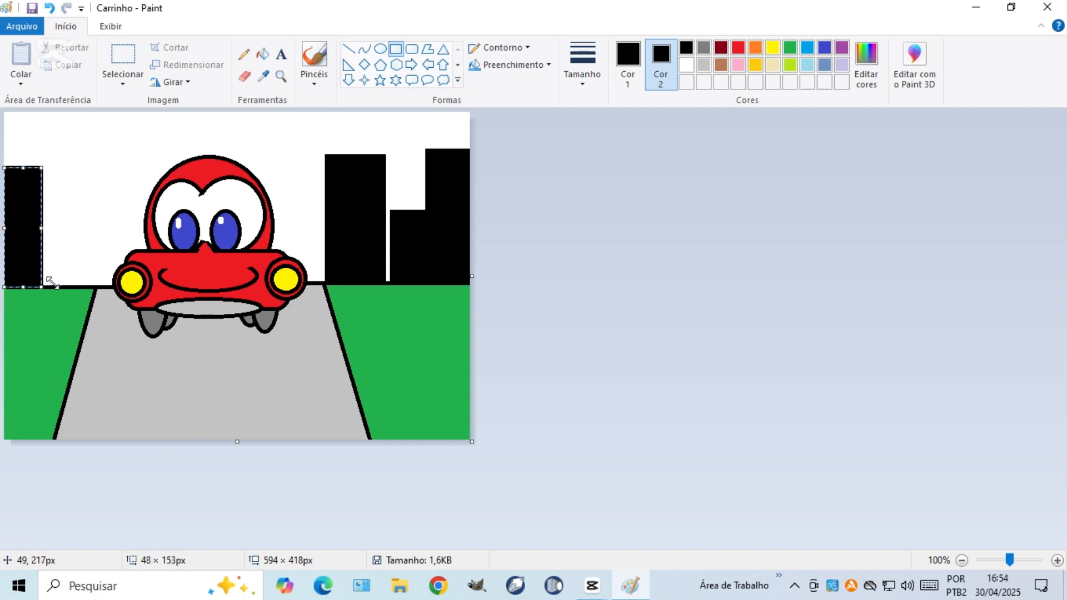
{"action": "left_click", "coordinate": [502, 288]}
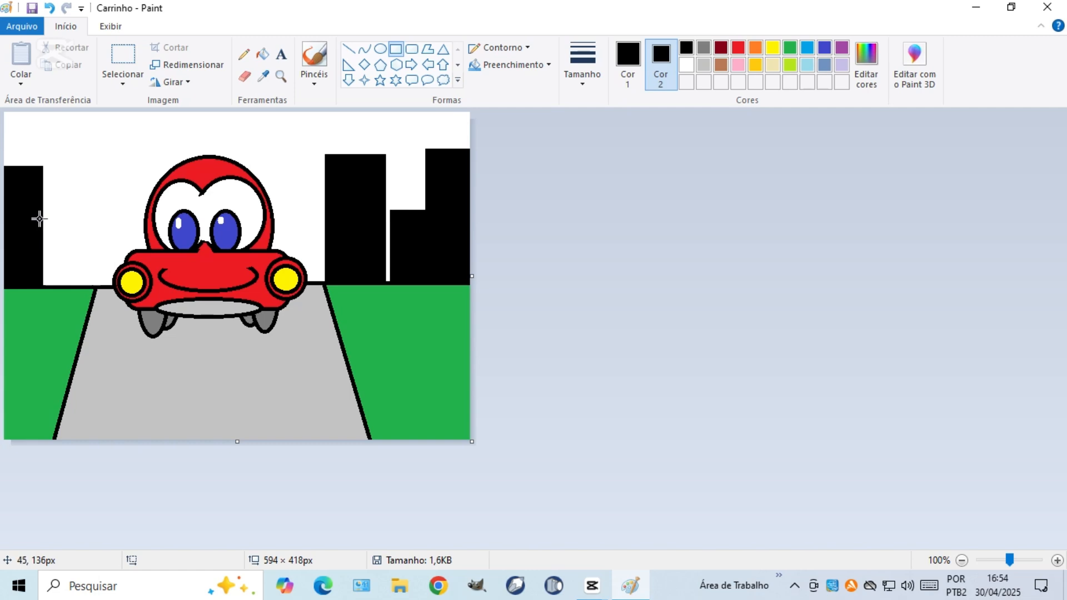
{"action": "left_click_drag", "start_coordinate": [39, 218], "coordinate": [90, 286]}
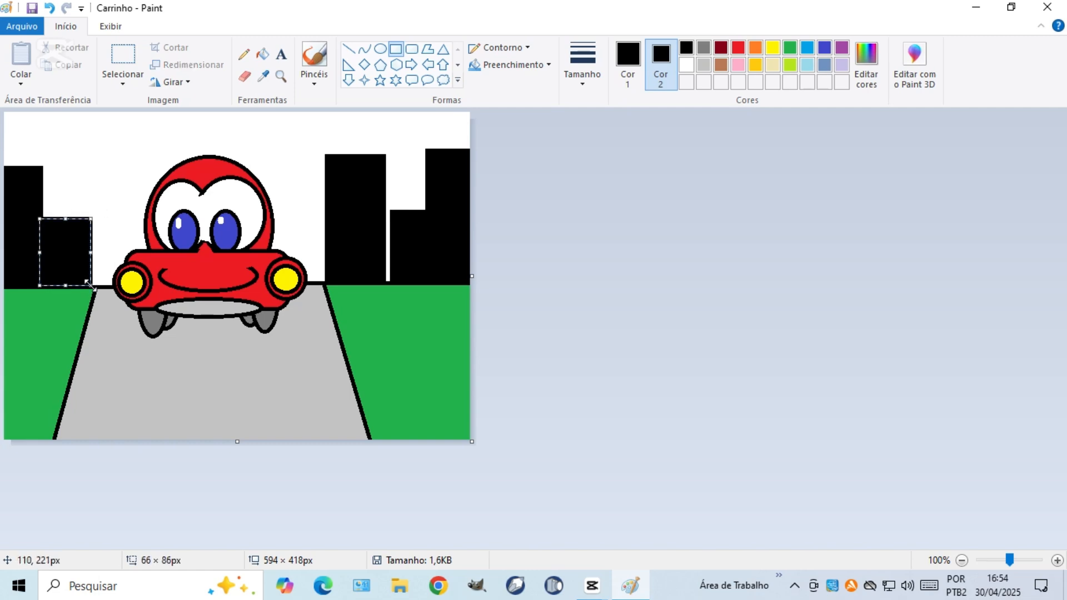
{"action": "left_click", "coordinate": [598, 295]}
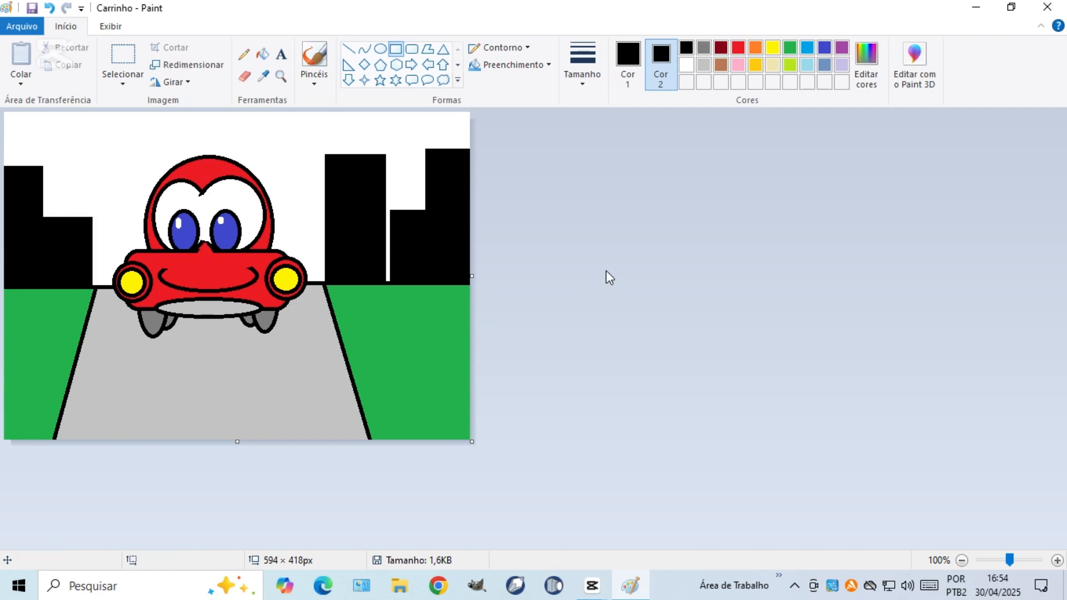
Step: Draw four small yellow rectangles as windows in the upper part of the tall building nearest the car's right side
{"action": "left_click", "coordinate": [771, 49]}
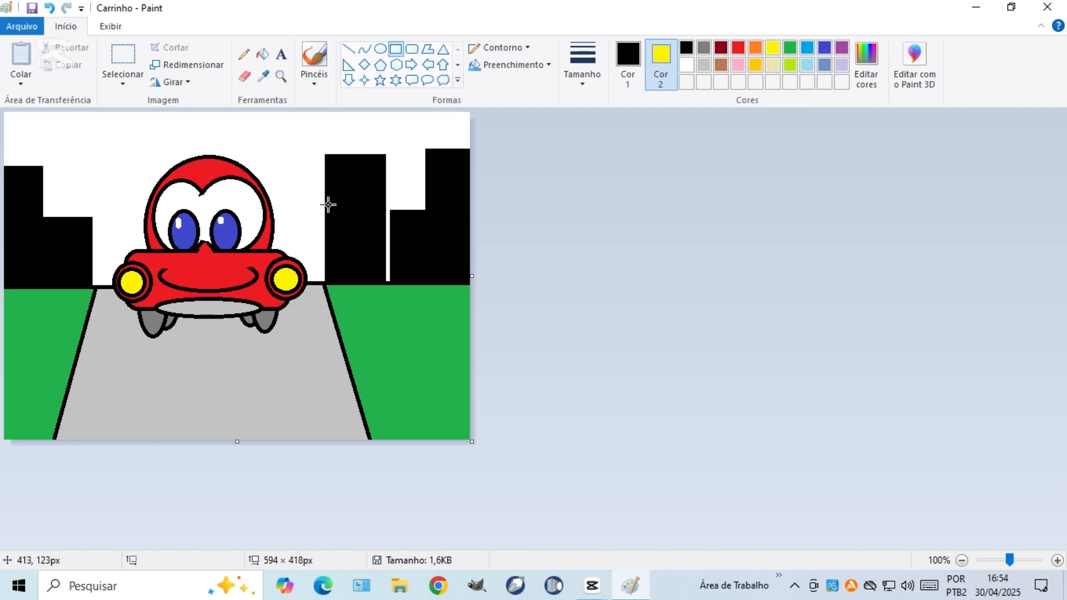
{"action": "left_click_drag", "start_coordinate": [333, 166], "coordinate": [371, 229]}
{"action": "left_click", "coordinate": [489, 201]}
{"action": "left_click", "coordinate": [502, 235]}
{"action": "left_click", "coordinate": [567, 247]}
{"action": "left_click", "coordinate": [534, 265]}
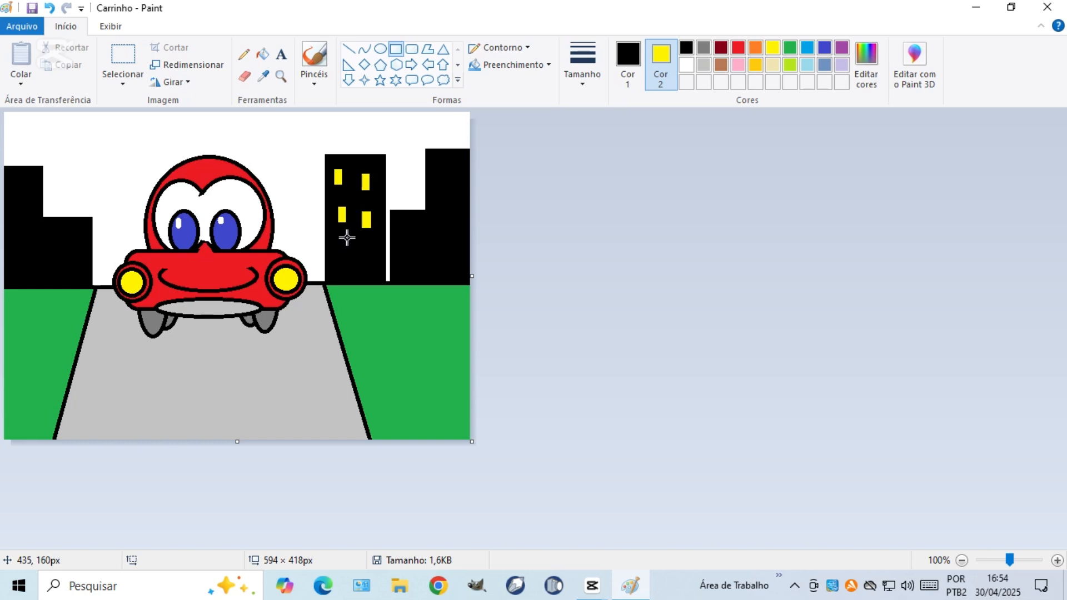
Step: Draw two wide yellow window strips across the low building on the right and two small yellow windows in the rightmost tower
{"action": "left_click_drag", "start_coordinate": [404, 219], "coordinate": [458, 256]}
{"action": "left_click", "coordinate": [512, 262]}
{"action": "left_click", "coordinate": [526, 243]}
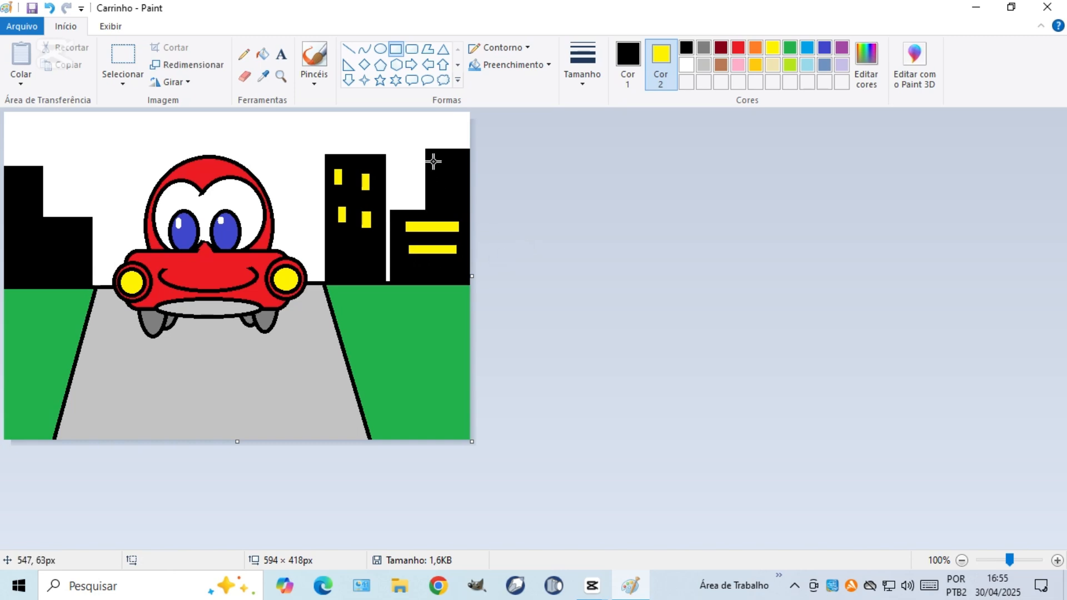
{"action": "left_click_drag", "start_coordinate": [433, 162], "coordinate": [463, 195]}
{"action": "left_click", "coordinate": [538, 217]}
{"action": "left_click", "coordinate": [501, 219]}
Step: Draw two small yellow windows in each of the two buildings left of the car
{"action": "left_click_drag", "start_coordinate": [10, 182], "coordinate": [17, 196]}
{"action": "left_click", "coordinate": [619, 275]}
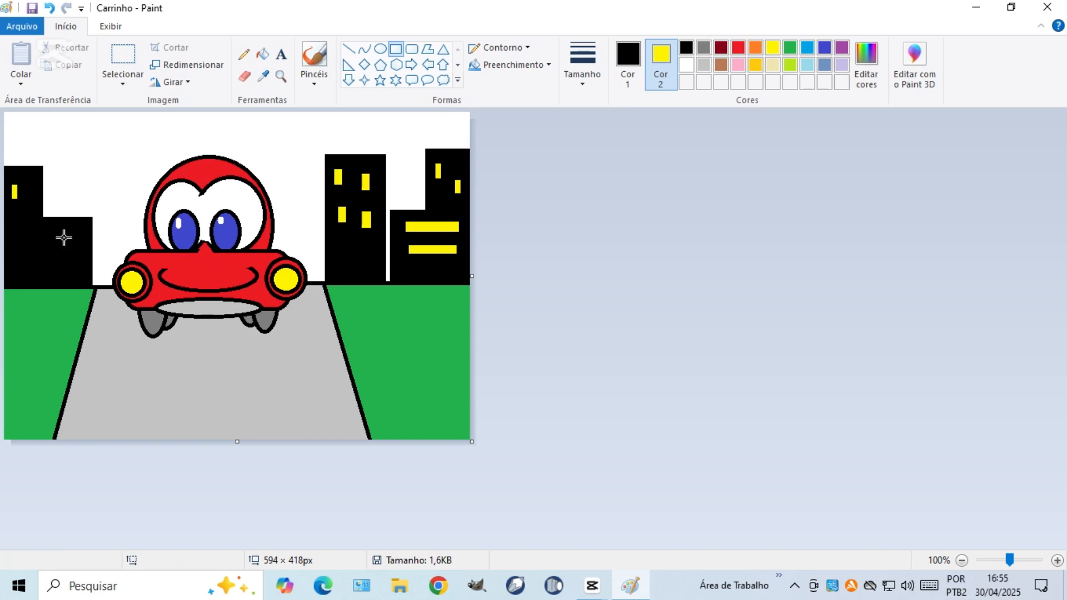
{"action": "left_click_drag", "start_coordinate": [23, 196], "coordinate": [33, 214]}
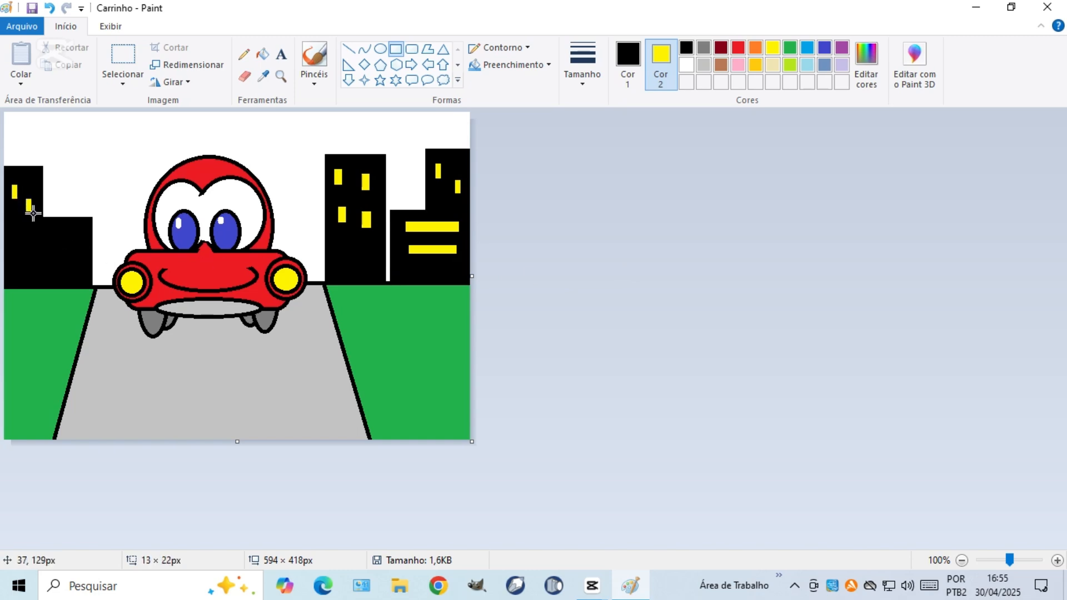
{"action": "left_click", "coordinate": [528, 255]}
{"action": "left_click_drag", "start_coordinate": [44, 234], "coordinate": [53, 256]}
{"action": "left_click", "coordinate": [503, 293]}
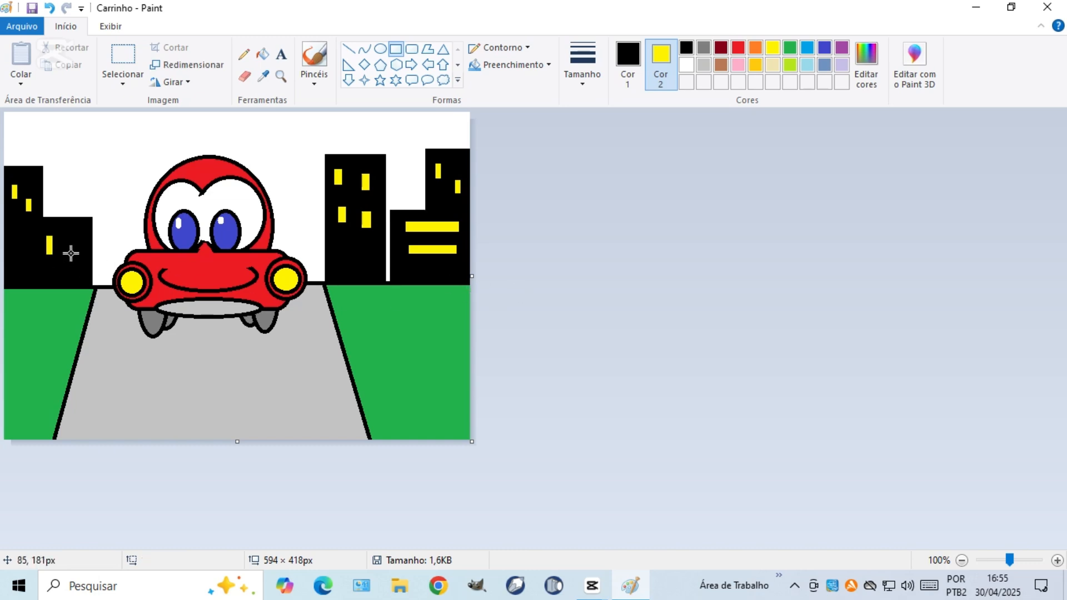
{"action": "left_click_drag", "start_coordinate": [66, 237], "coordinate": [77, 259]}
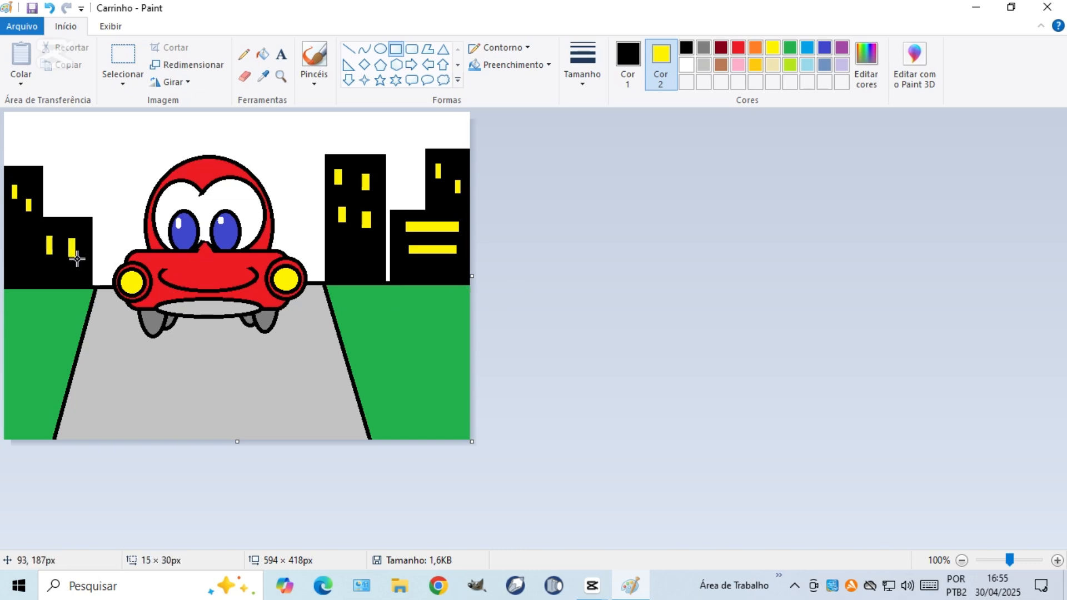
Step: Draw a yellow door about 21 × 48 px at the base of the tall building on the canvas's left edge
{"action": "left_click", "coordinate": [558, 274]}
{"action": "left_click_drag", "start_coordinate": [14, 251], "coordinate": [30, 287]}
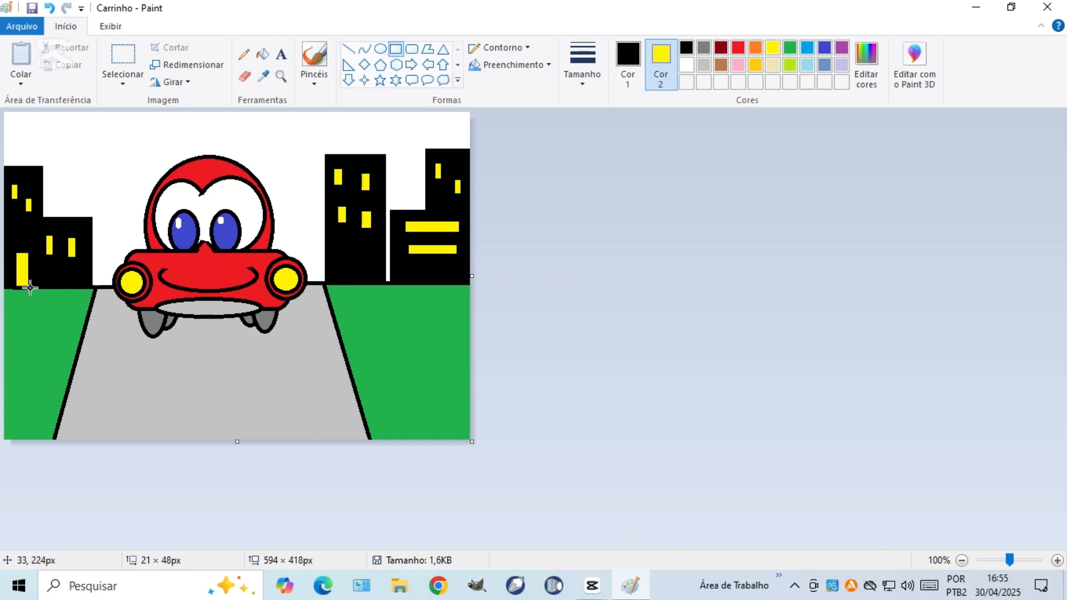
{"action": "left_click", "coordinate": [560, 280]}
Step: Fill the white sky behind the car and buildings with light turquoise
{"action": "left_click", "coordinate": [632, 69]}
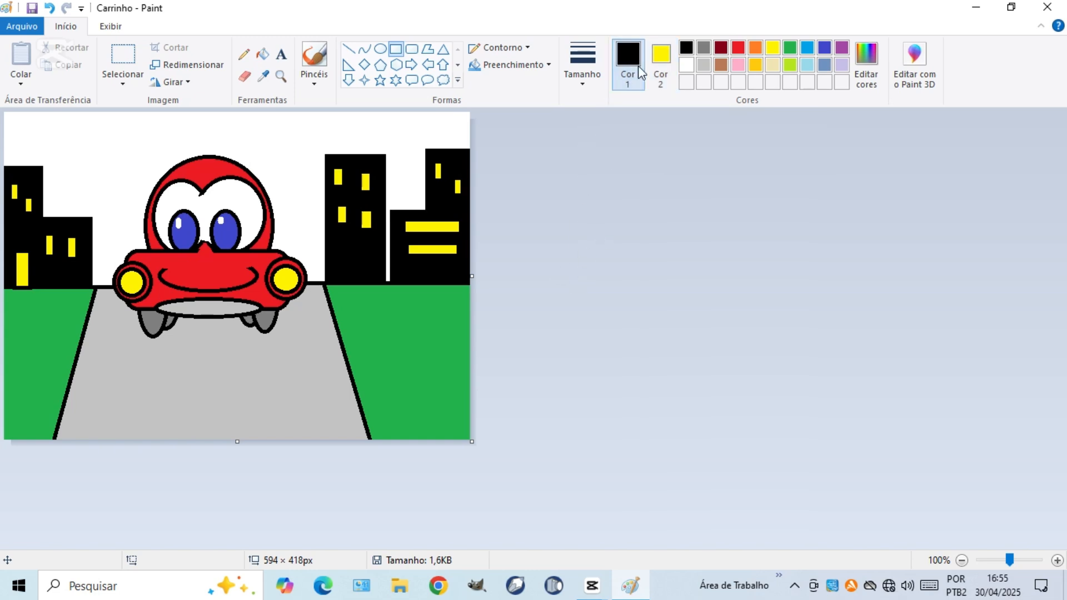
{"action": "left_click", "coordinate": [809, 65]}
{"action": "left_click", "coordinate": [263, 54]}
{"action": "left_click", "coordinate": [125, 143]}
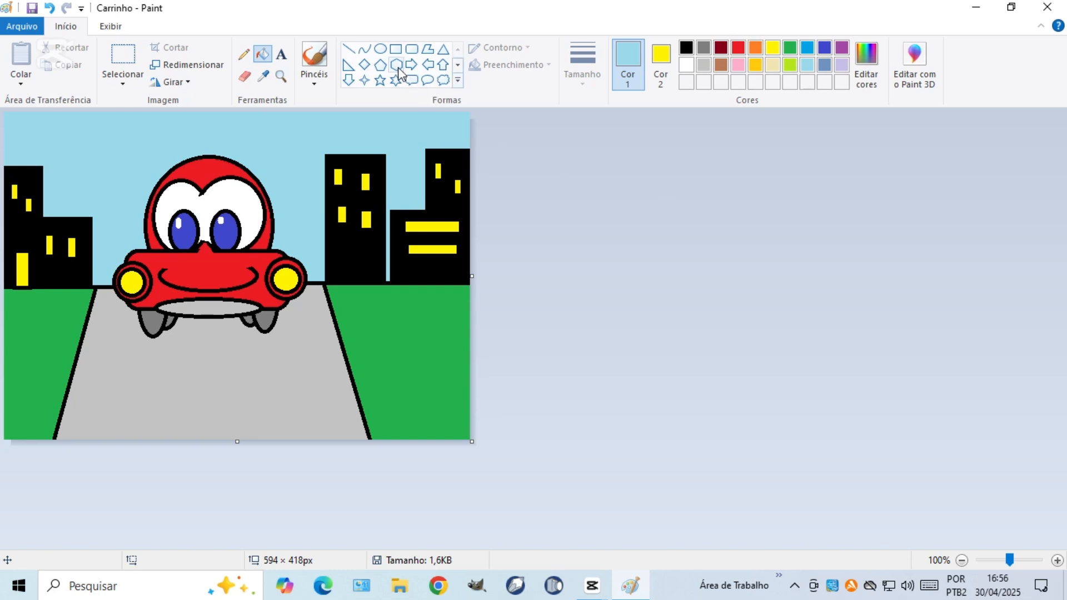
Step: Draw a yellow sun with an orange outline, about 94 × 92 px, in the sky between the left buildings and the car
{"action": "left_click", "coordinate": [382, 50]}
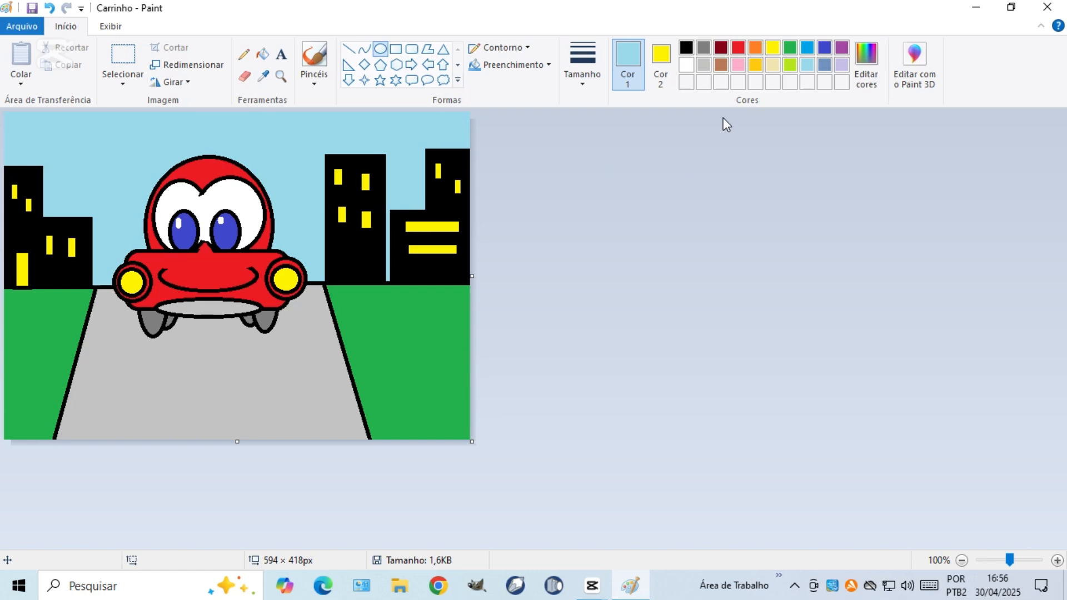
{"action": "left_click", "coordinate": [755, 46]}
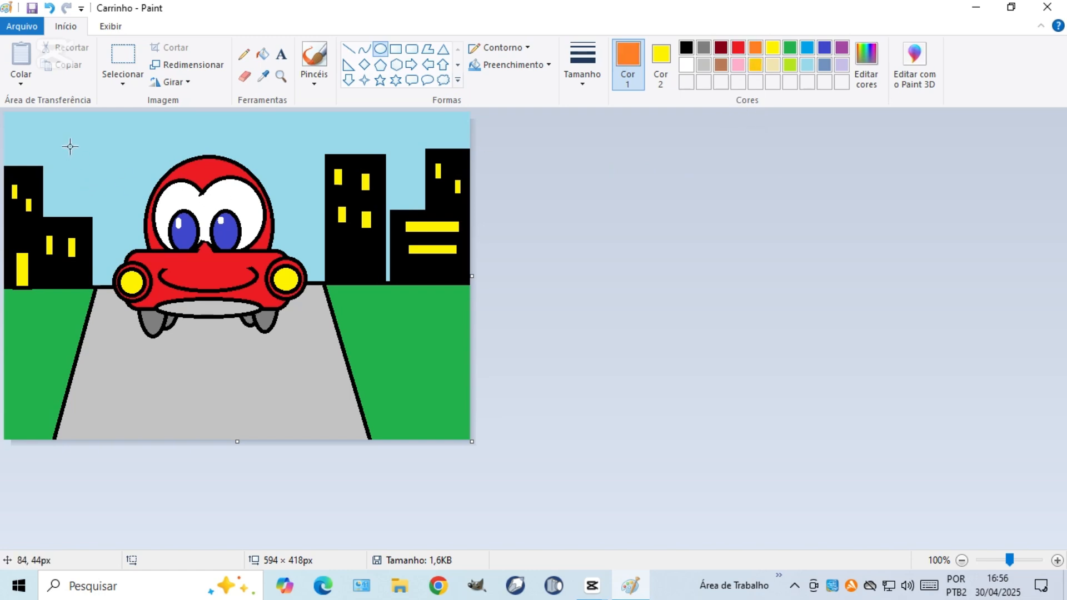
{"action": "left_click_drag", "start_coordinate": [58, 130], "coordinate": [132, 201]}
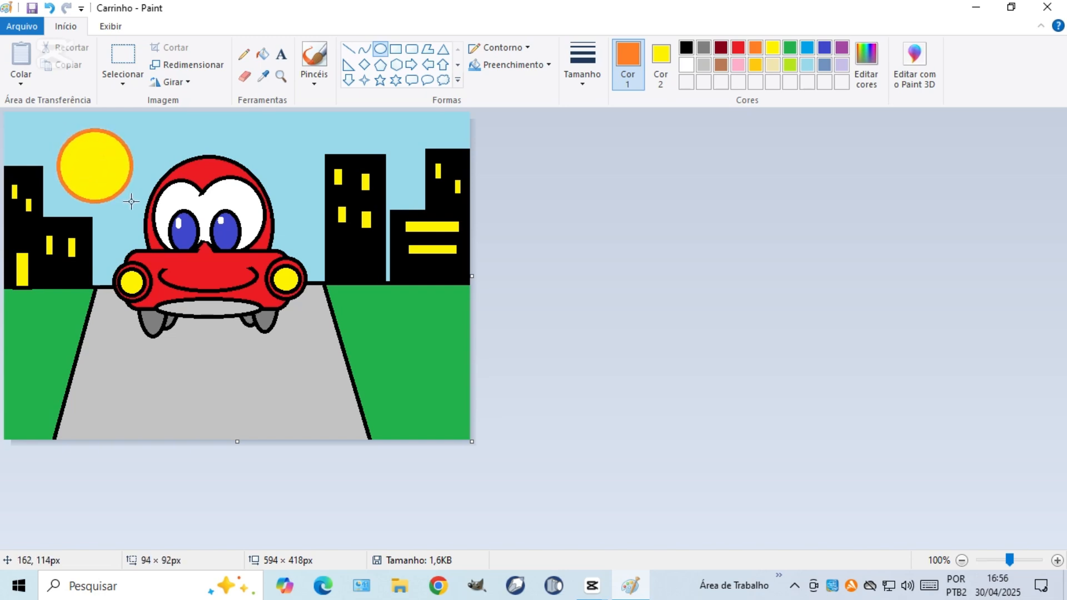
{"action": "left_click", "coordinate": [615, 188]}
Step: Draw a small cloud above the car from overlapping solid white ellipses without an outline
{"action": "left_click", "coordinate": [686, 48]}
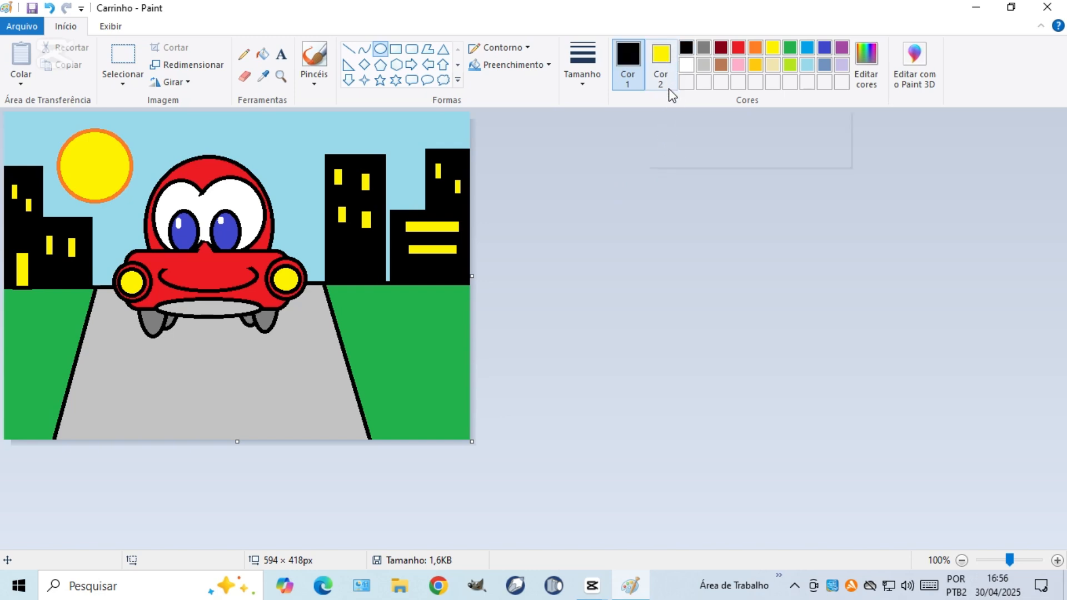
{"action": "left_click", "coordinate": [686, 65]}
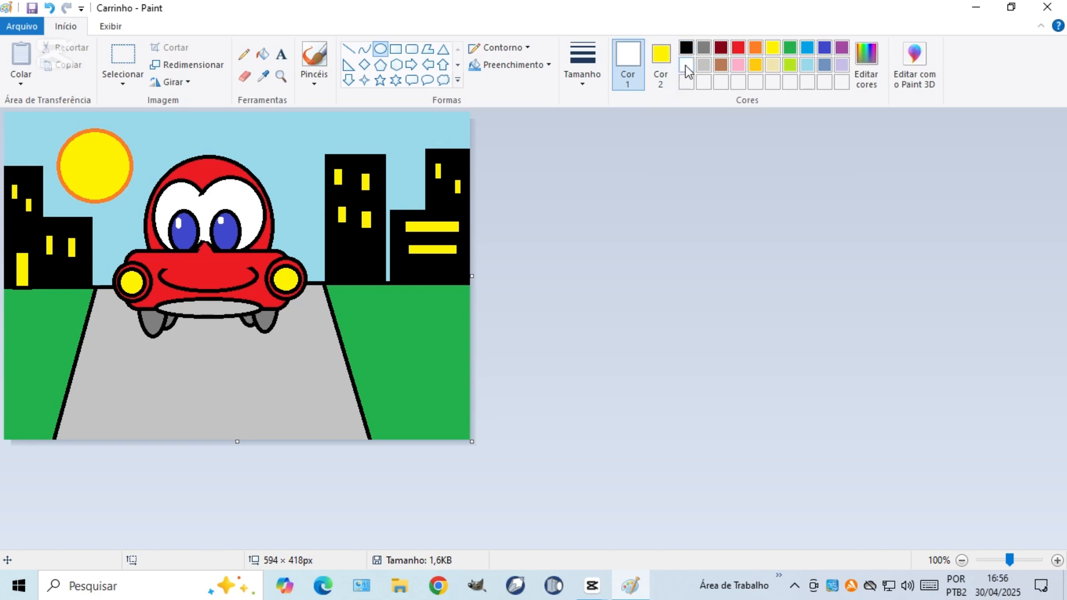
{"action": "left_click", "coordinate": [686, 48]}
{"action": "left_click", "coordinate": [668, 64]}
{"action": "left_click", "coordinate": [686, 66]}
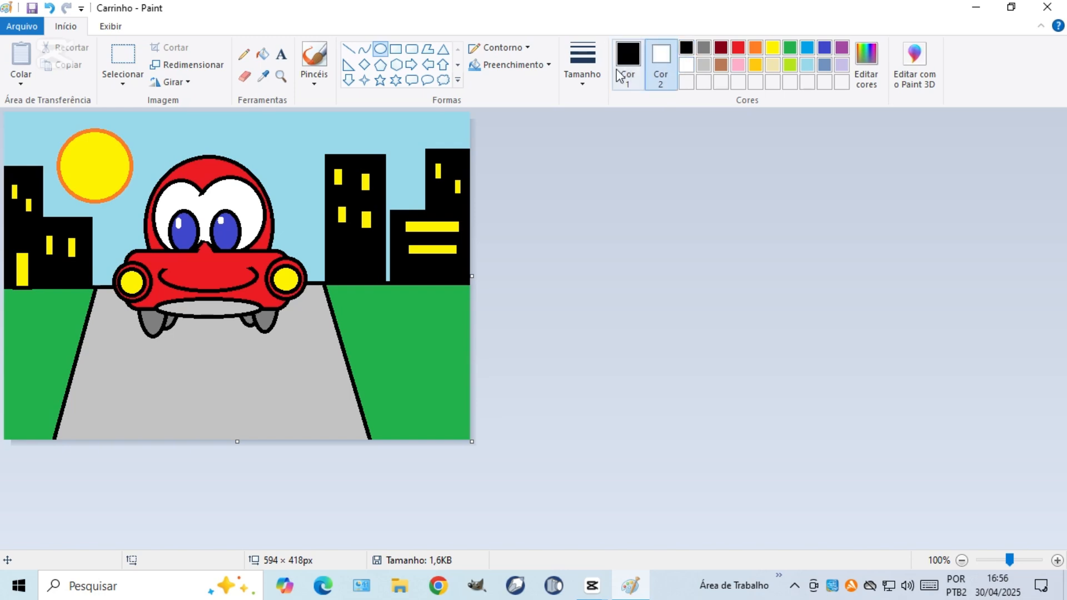
{"action": "left_click", "coordinate": [529, 49]}
{"action": "left_click", "coordinate": [508, 66]}
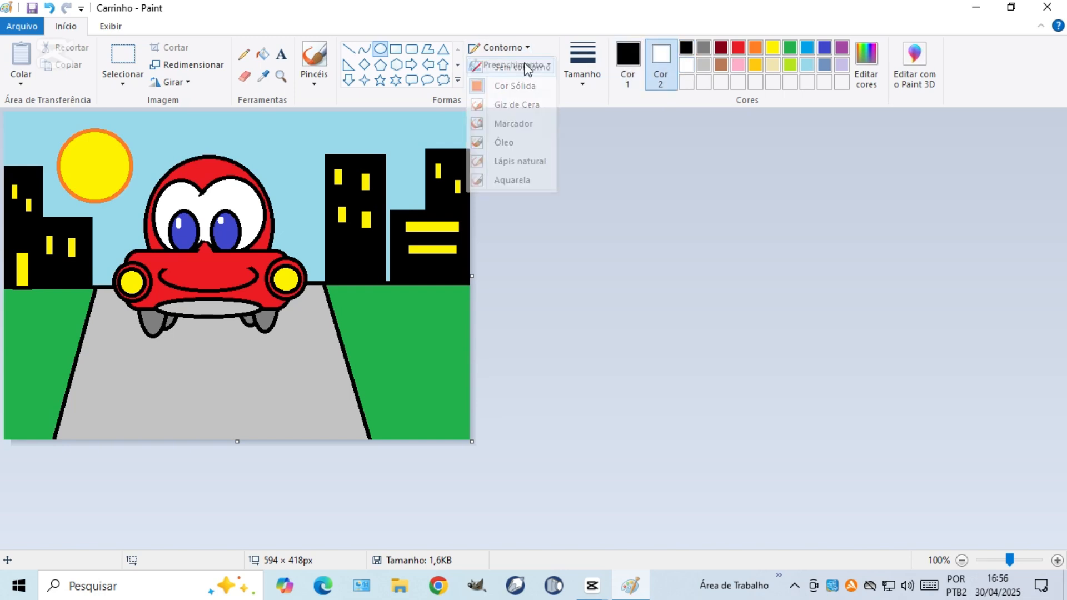
{"action": "left_click_drag", "start_coordinate": [212, 121], "coordinate": [249, 131]}
{"action": "left_click", "coordinate": [573, 176]}
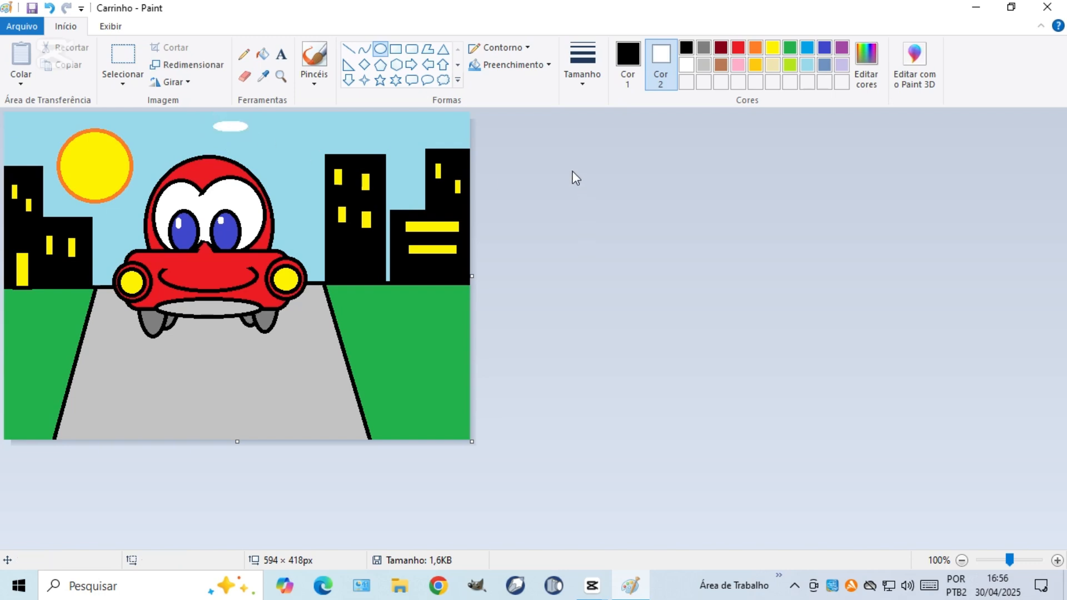
{"action": "mouse_move", "coordinate": [244, 126]}
{"action": "left_mouse_down"}
{"action": "mouse_move", "coordinate": [276, 136]}
{"action": "mouse_move", "coordinate": [242, 127]}
{"action": "mouse_move", "coordinate": [261, 129]}
{"action": "left_mouse_up"}
{"action": "left_click", "coordinate": [525, 171]}
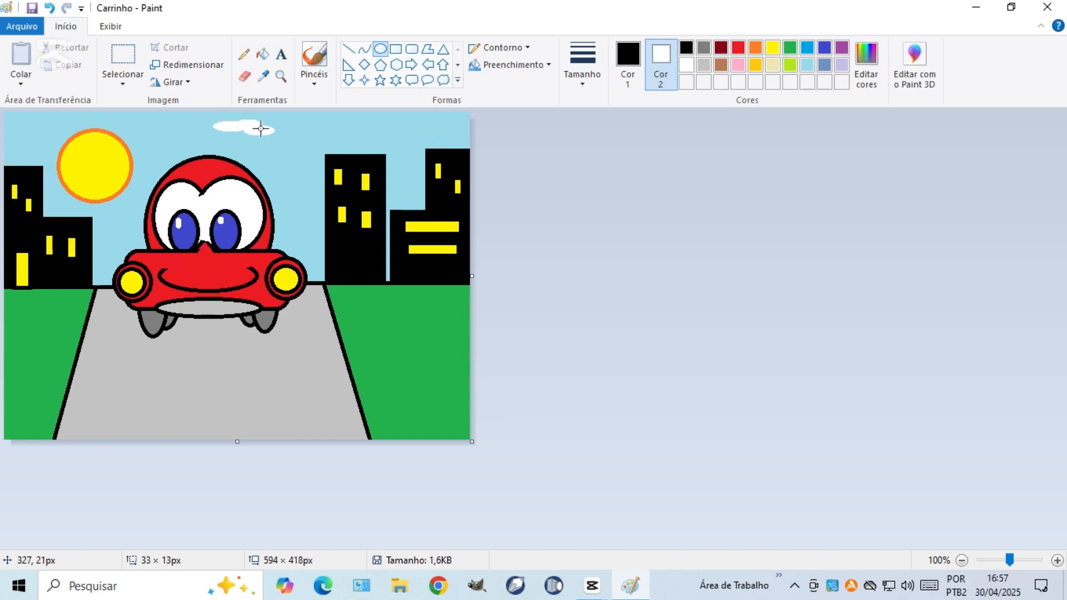
Step: Draw a longer cloud of overlapping white ellipses in the sky above the buildings right of the car
{"action": "left_click", "coordinate": [531, 160]}
{"action": "left_click_drag", "start_coordinate": [350, 134], "coordinate": [451, 131]}
{"action": "left_click", "coordinate": [501, 181]}
{"action": "left_click", "coordinate": [524, 166]}
{"action": "left_click", "coordinate": [552, 146]}
{"action": "left_click", "coordinate": [542, 154]}
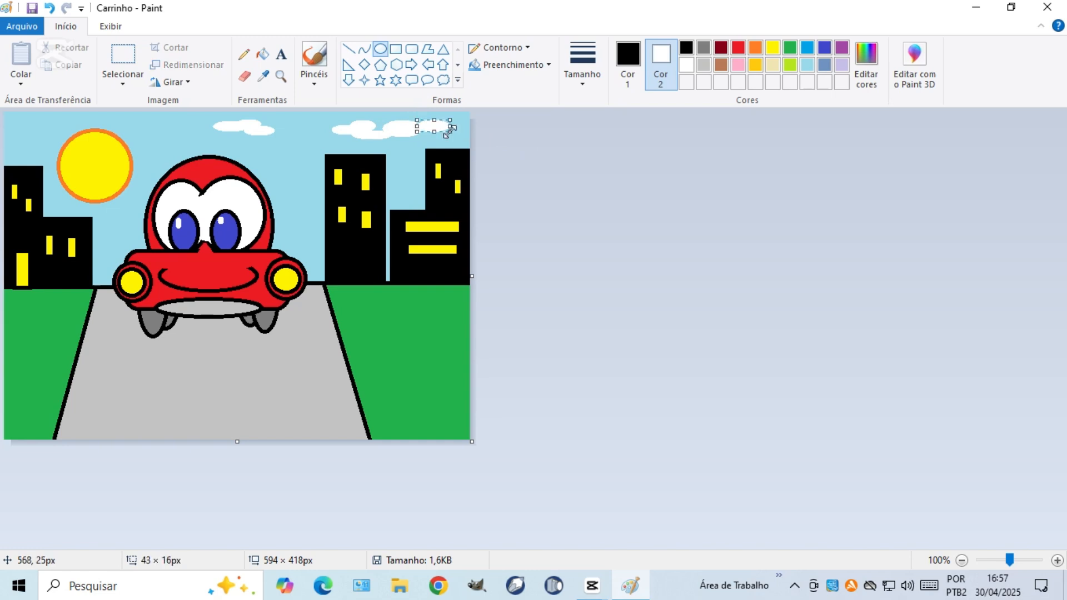
{"action": "left_click", "coordinate": [538, 156]}
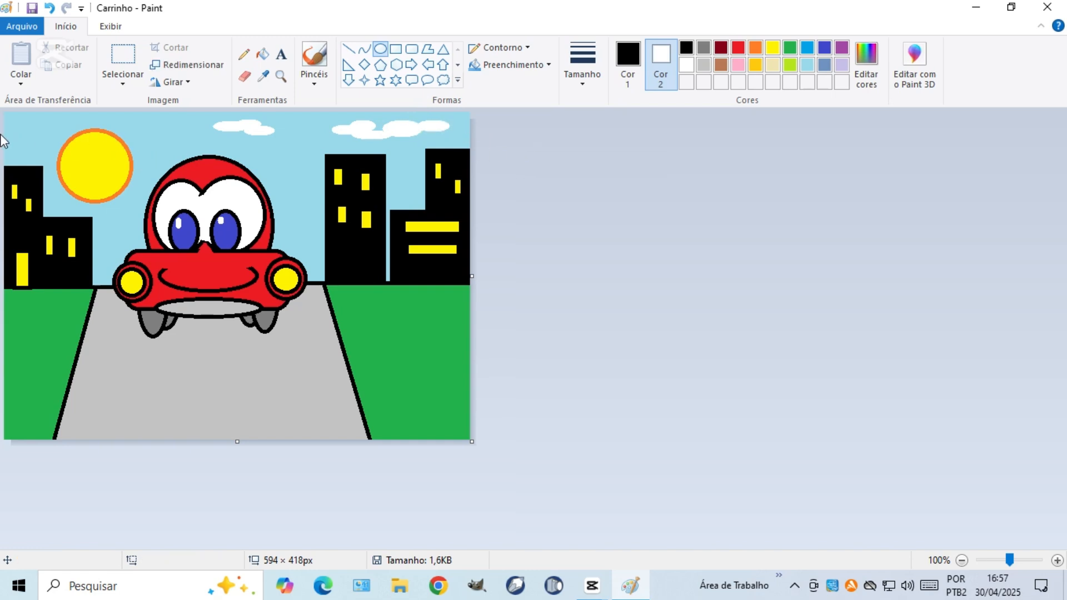
Step: Draw a small cloud from two white ellipses at the canvas's left edge, above the tall building
{"action": "left_click_drag", "start_coordinate": [7, 129], "coordinate": [37, 139]}
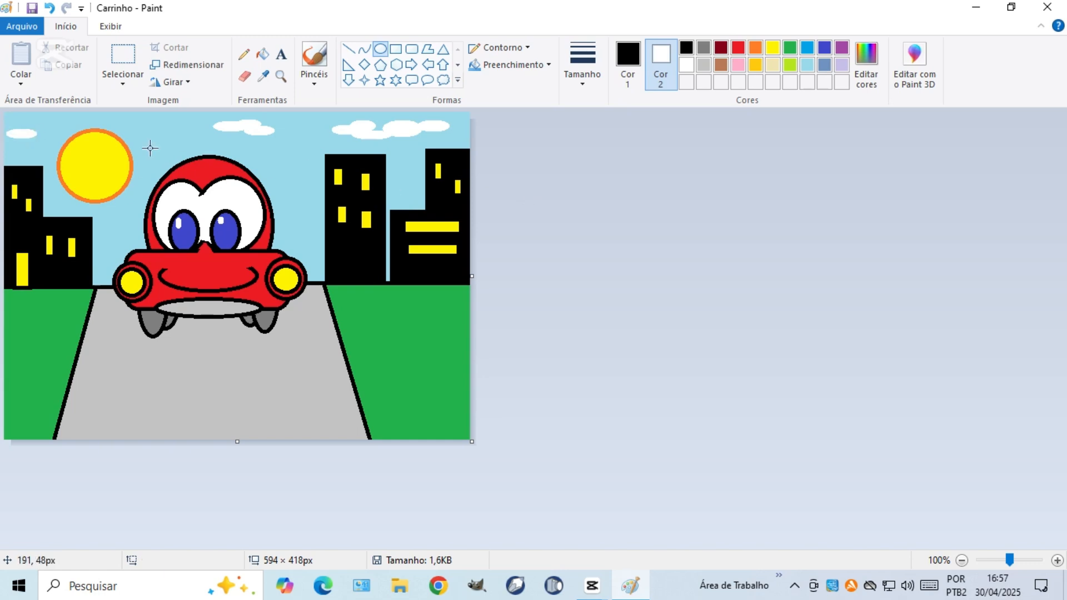
{"action": "left_click", "coordinate": [23, 142]}
{"action": "left_click_drag", "start_coordinate": [23, 142], "coordinate": [0, 144]}
{"action": "left_click", "coordinate": [594, 221]}
Step: Save the finished drawing under its existing file name Carrinho
{"action": "left_click", "coordinate": [32, 9]}
{"action": "left_click", "coordinate": [22, 28]}
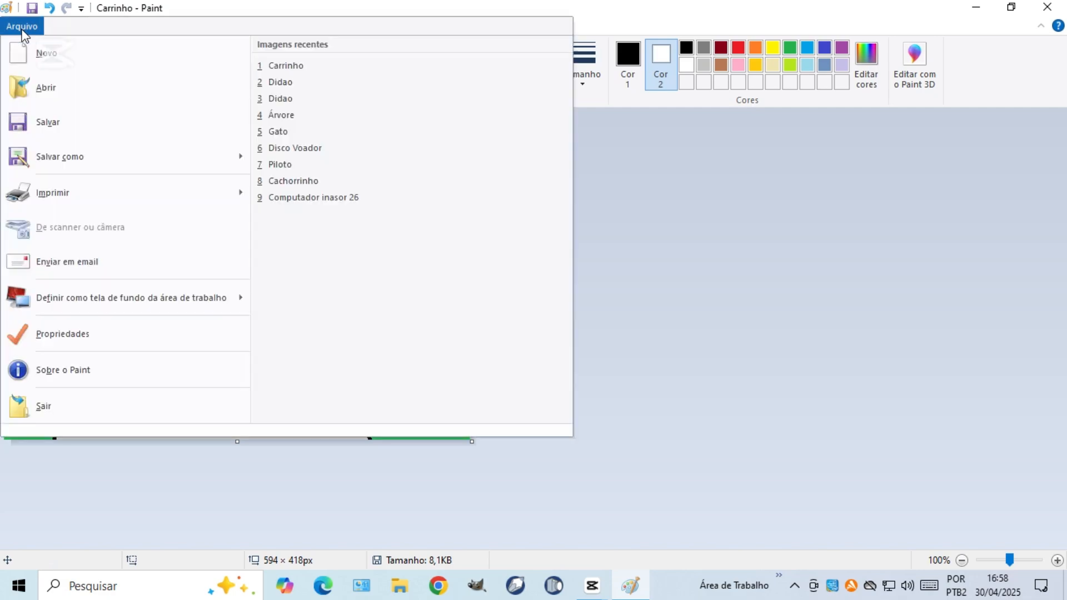
{"action": "left_click", "coordinate": [31, 120]}
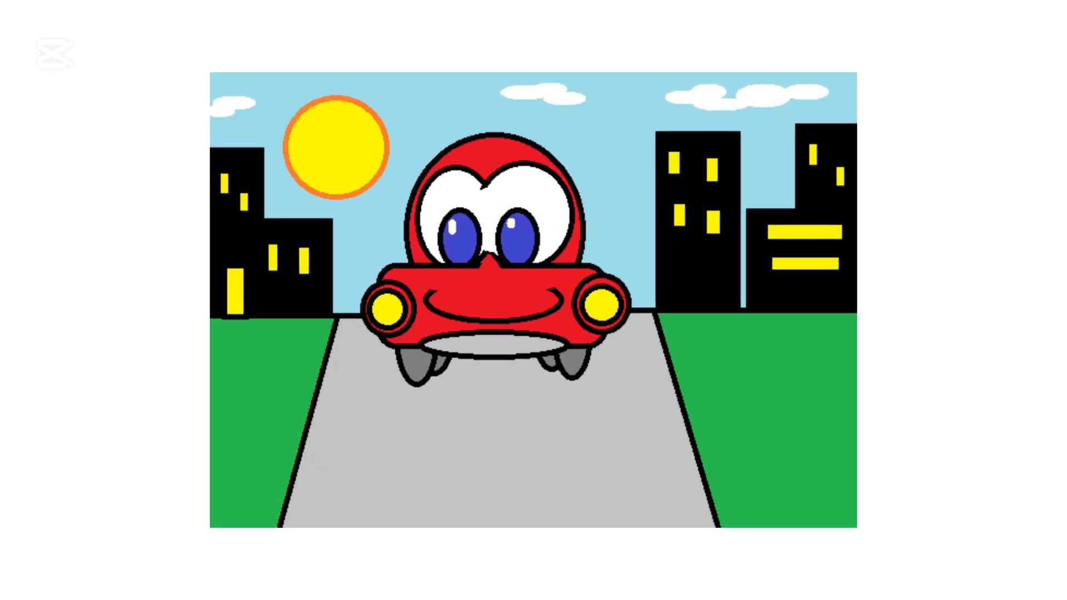